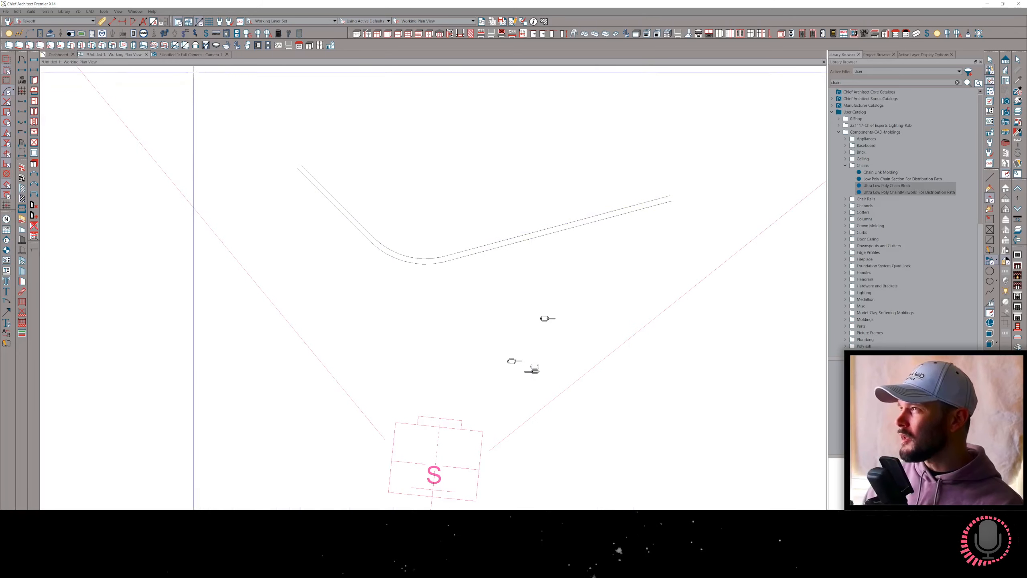
# Examine the existing chain up close in the full camera view and look at its Symbol Specification without changing anything.
pyautogui.click(185, 55)
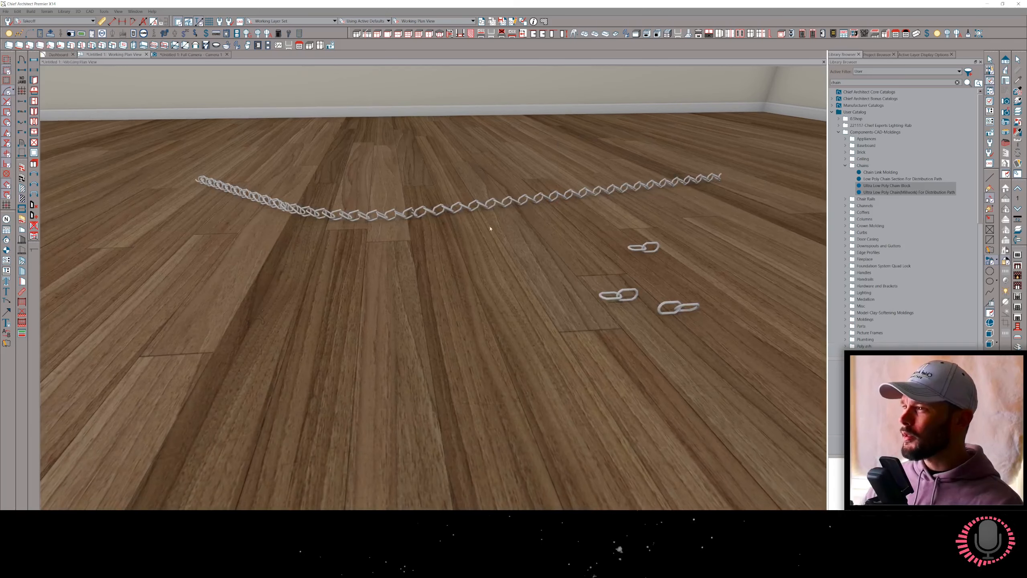
pyautogui.moveTo(601, 230); pyautogui.dragTo(537, 347, button='middle')
pyautogui.scroll(2, 578, 247)
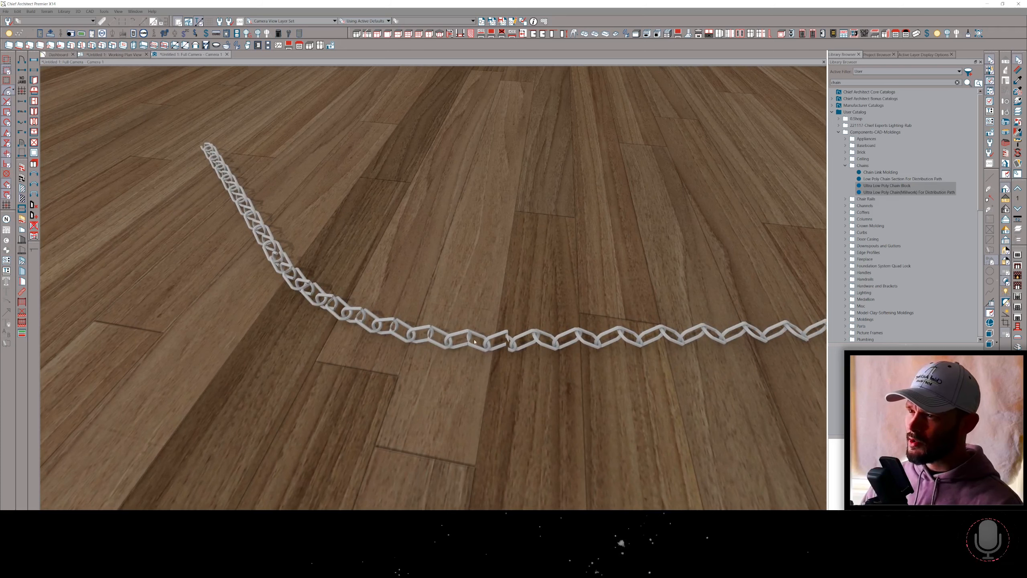
pyautogui.moveTo(474, 341); pyautogui.dragTo(430, 256, button='middle')
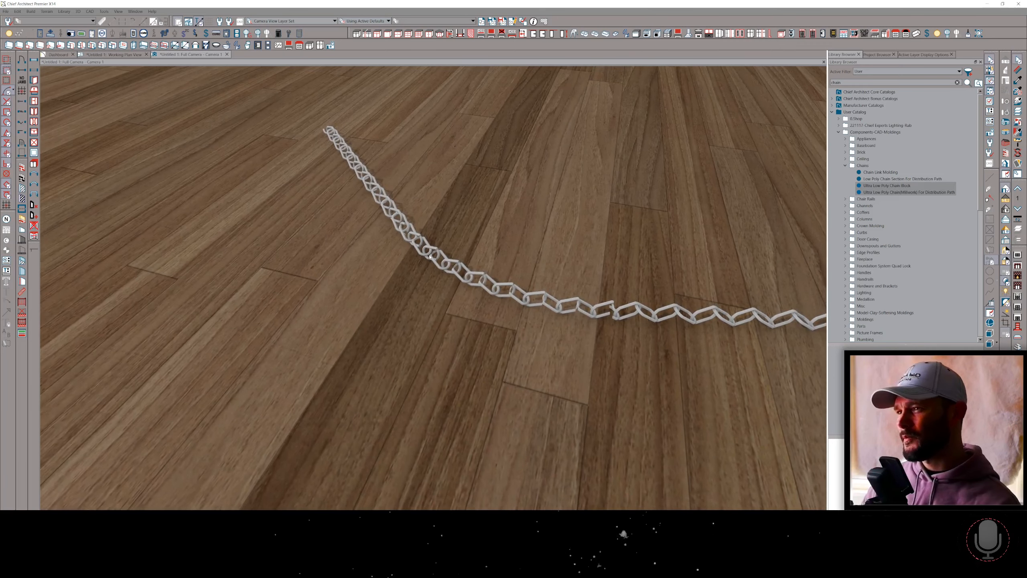
pyautogui.click(429, 256)
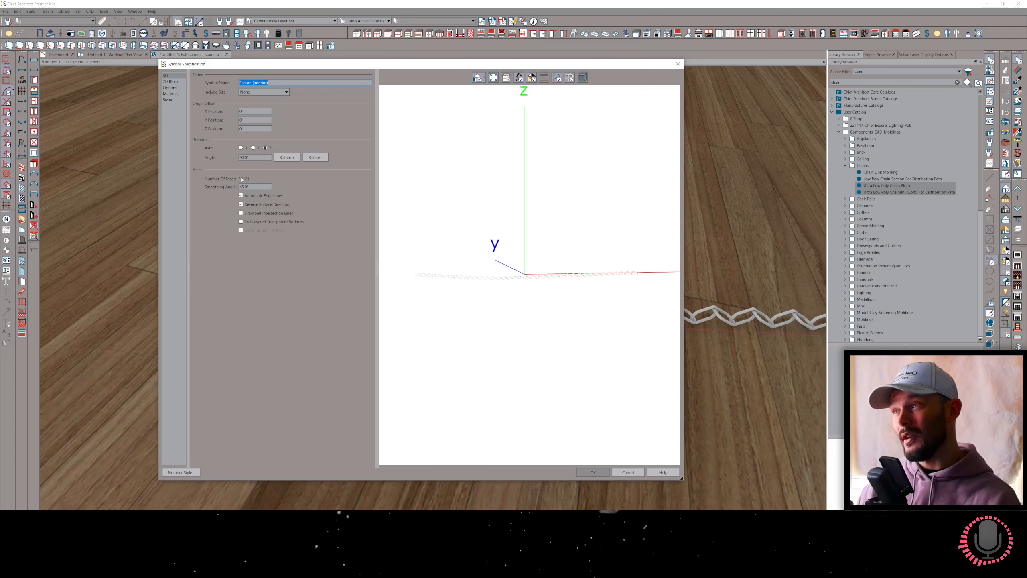
pyautogui.click(629, 473)
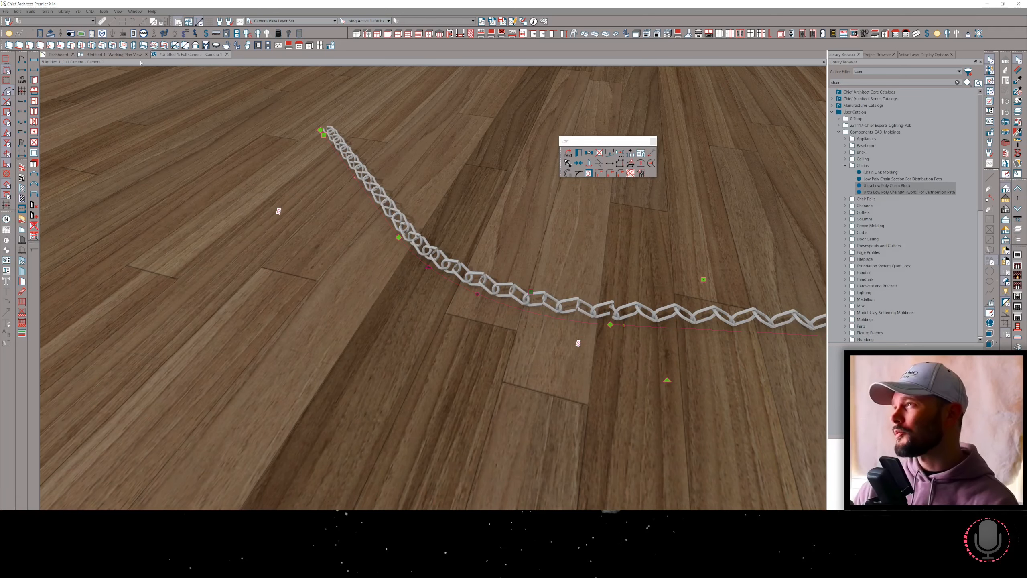
# Draw an open, V-shaped two-segment polyline in the working plan view between the wall and the existing chain path.
pyautogui.click(118, 56)
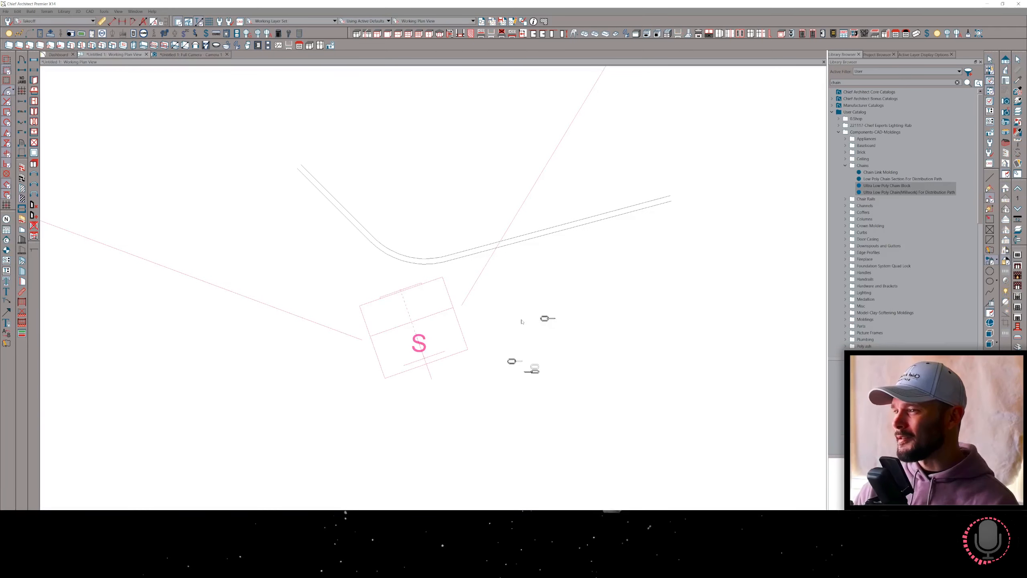
pyautogui.scroll(4, 547, 340)
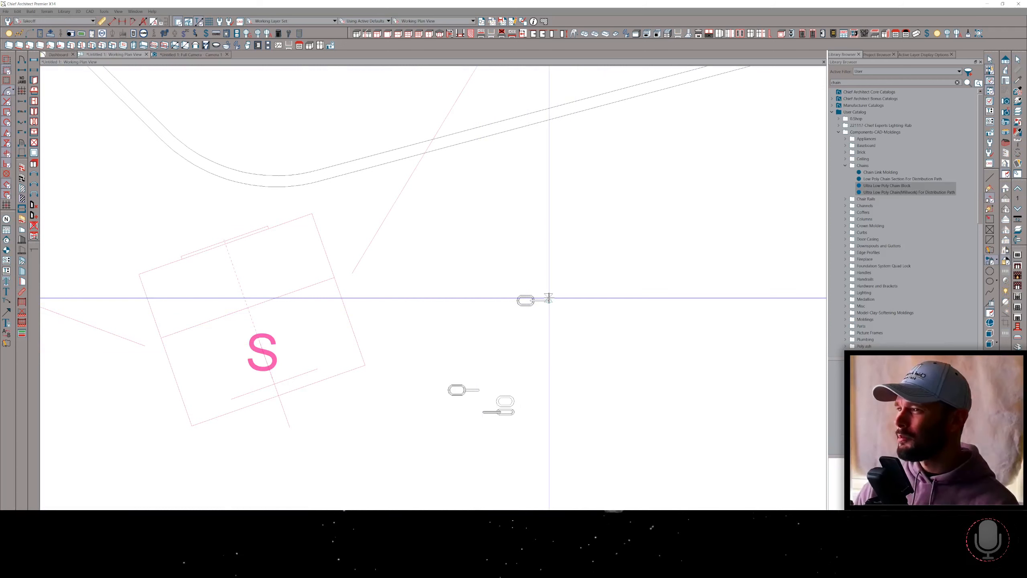
pyautogui.scroll(-2, 538, 299)
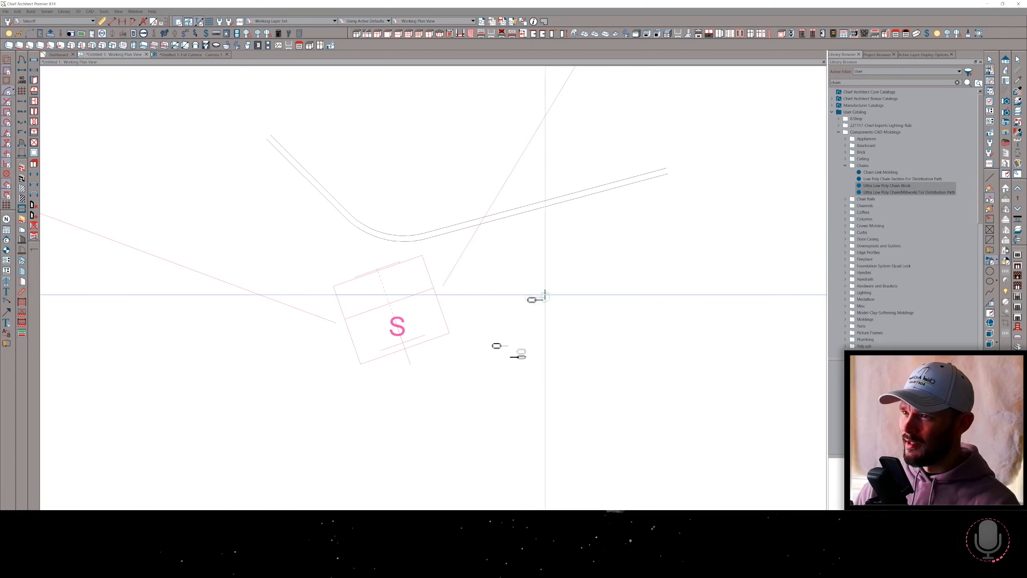
pyautogui.scroll(5, 555, 300)
pyautogui.scroll(-5, 494, 303)
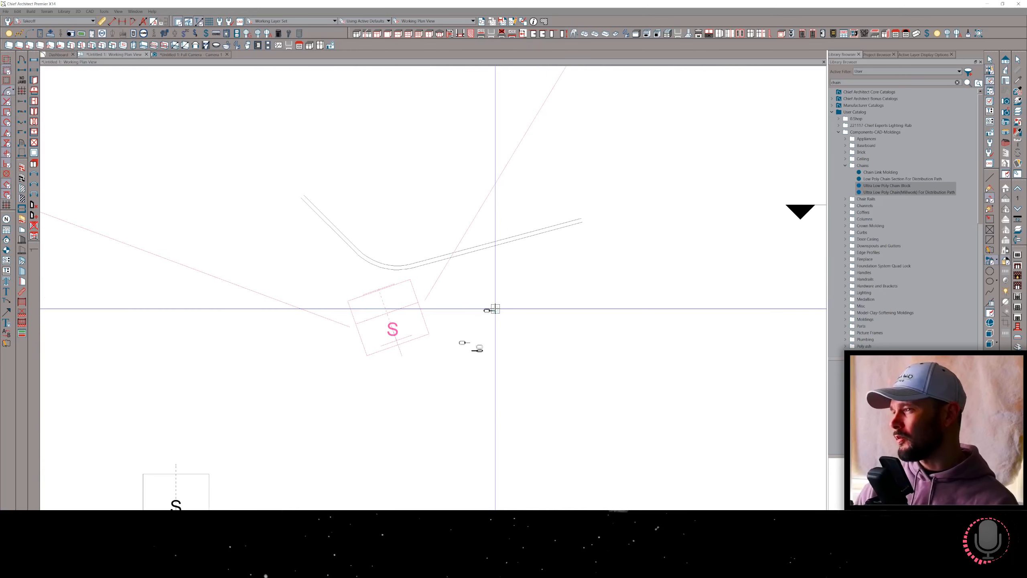
pyautogui.scroll(-3, 504, 258)
pyautogui.scroll(2, 511, 252)
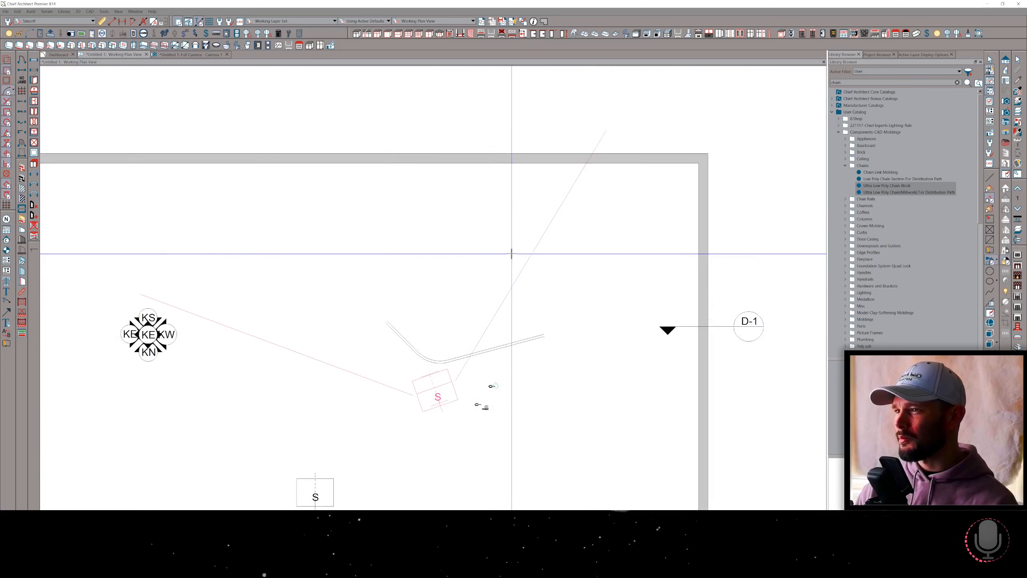
pyautogui.scroll(3, 511, 259)
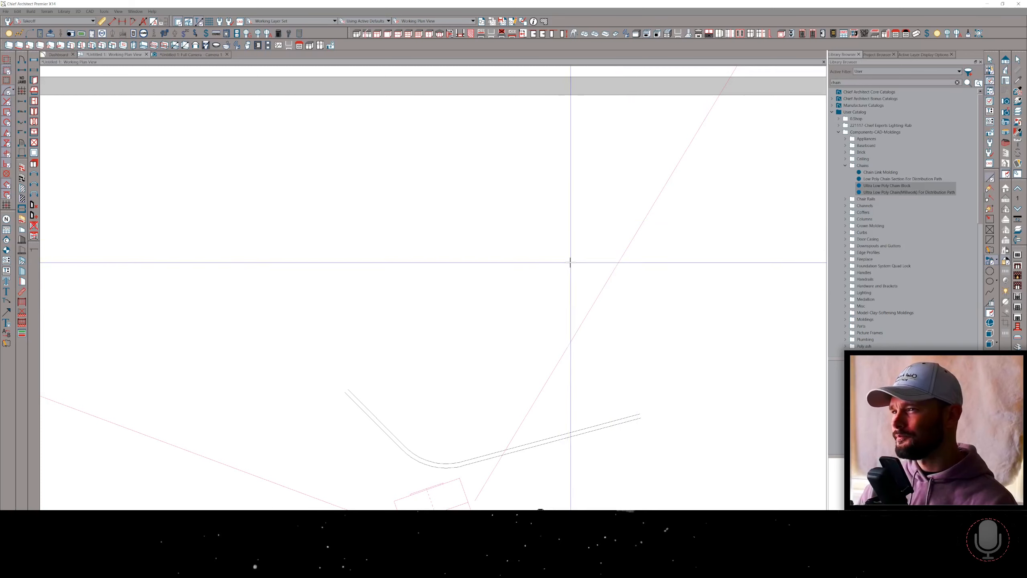
pyautogui.click(579, 210)
pyautogui.click(439, 350)
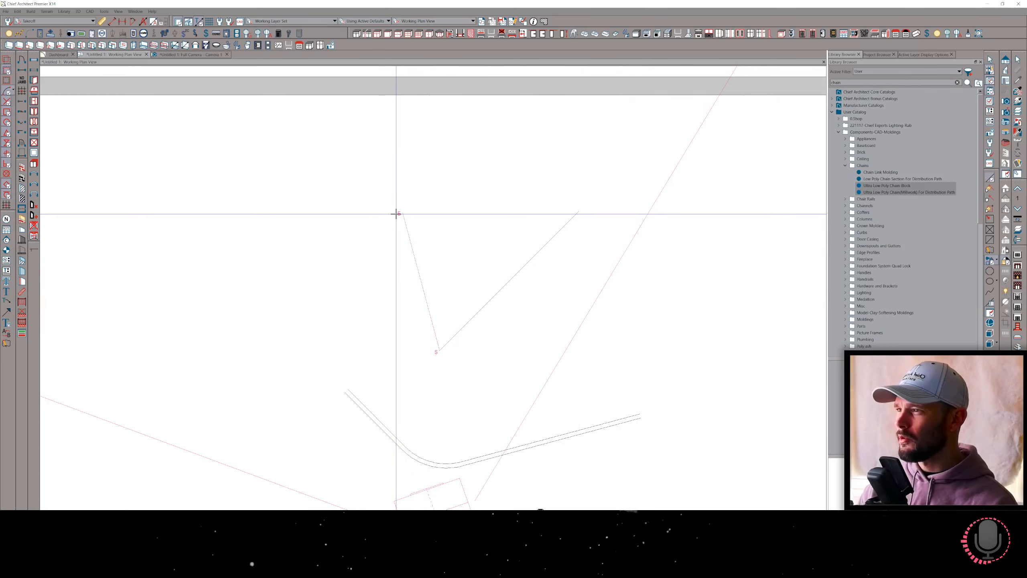
pyautogui.click(400, 212)
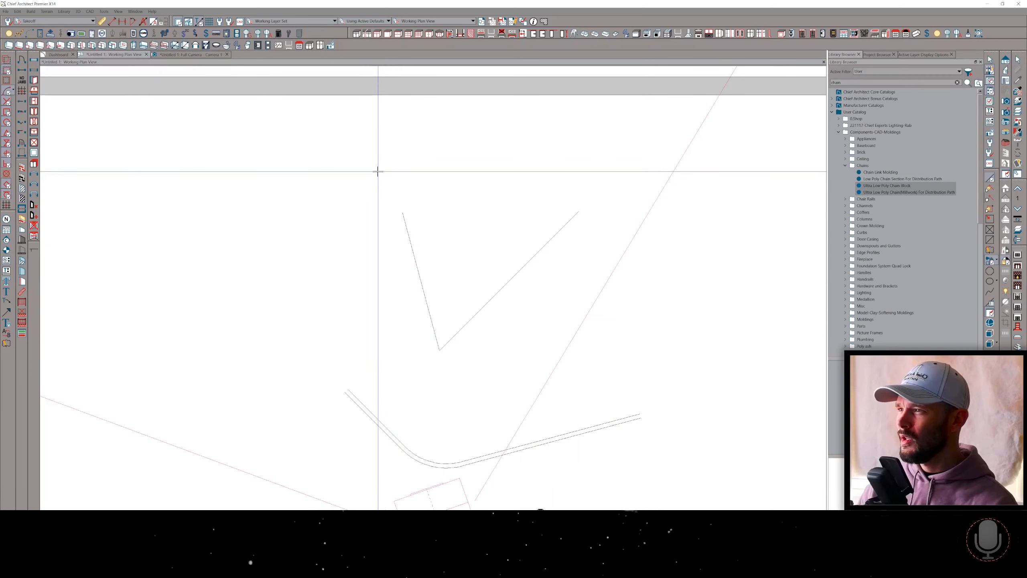
# Round the corner of the V-shaped polyline into an arc and convert the polyline to a Polyline Distribution Path.
pyautogui.click(477, 314)
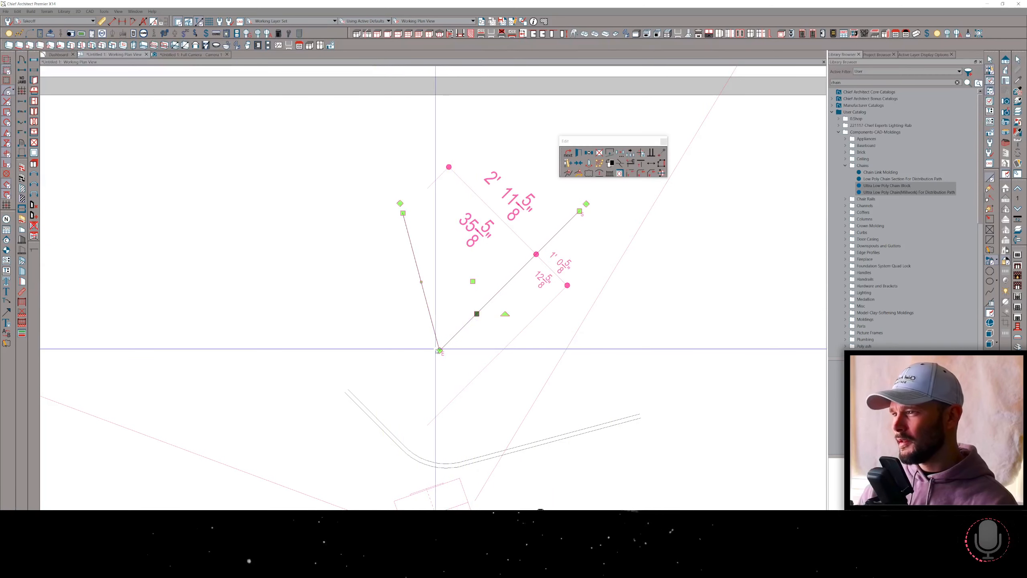
pyautogui.moveTo(439, 350); pyautogui.dragTo(417, 296)
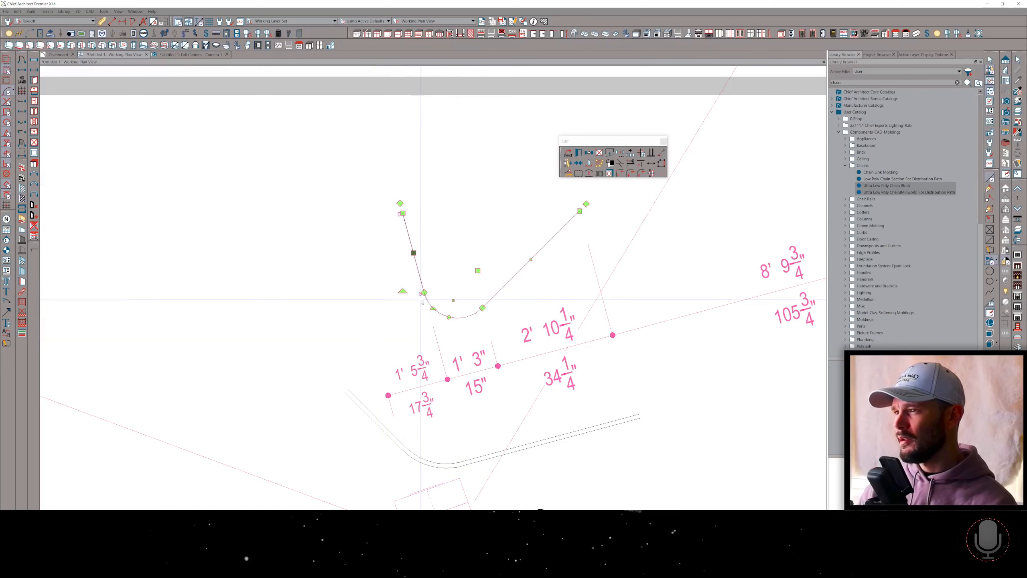
pyautogui.rightClick(463, 313)
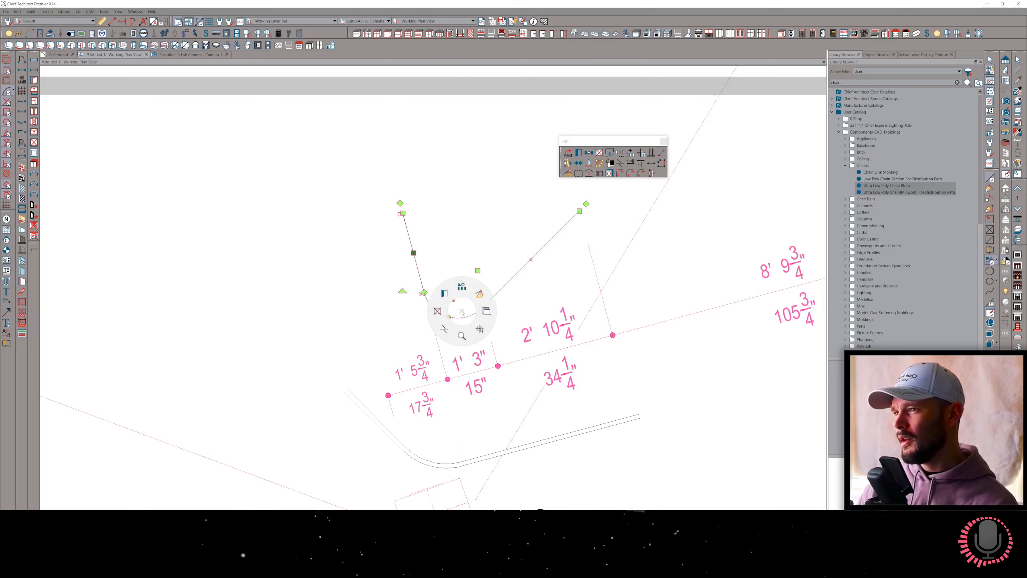
pyautogui.click(480, 294)
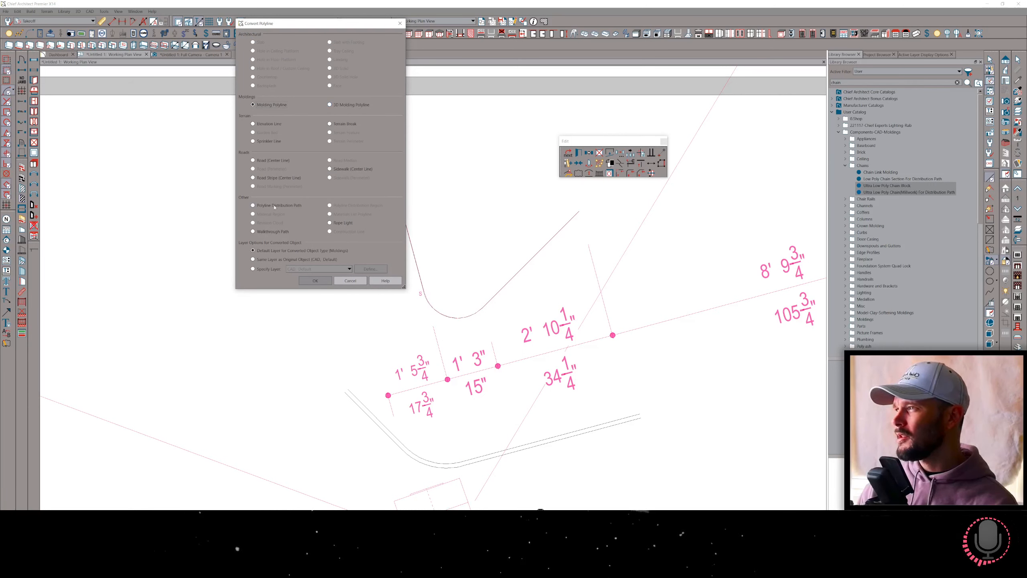
pyautogui.click(314, 281)
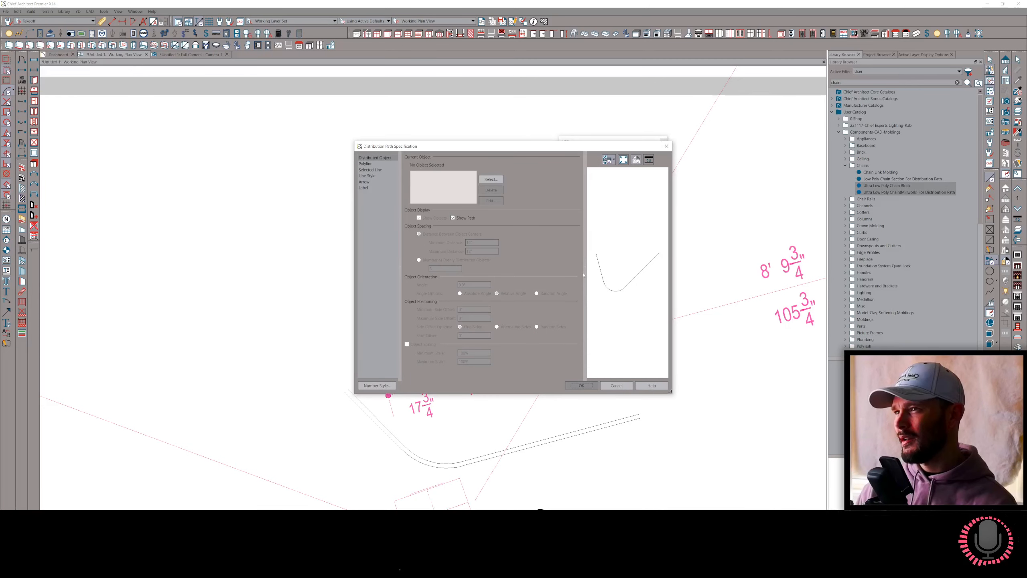
# Search the library for "chain" and assign Ultra Low Poly Chain(Millwork) For Distribution Path as the distributed object.
pyautogui.click(491, 179)
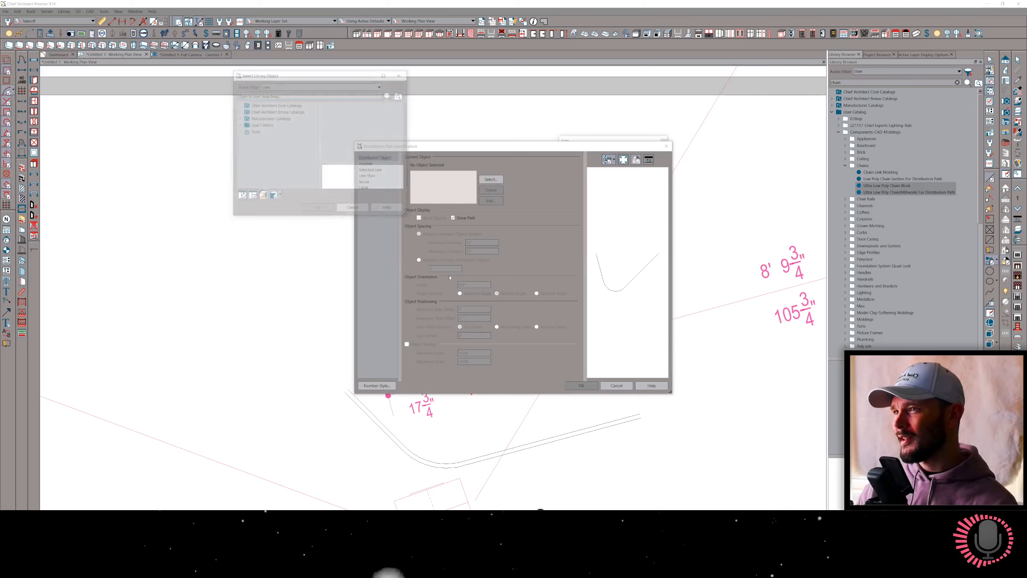
pyautogui.click(239, 125)
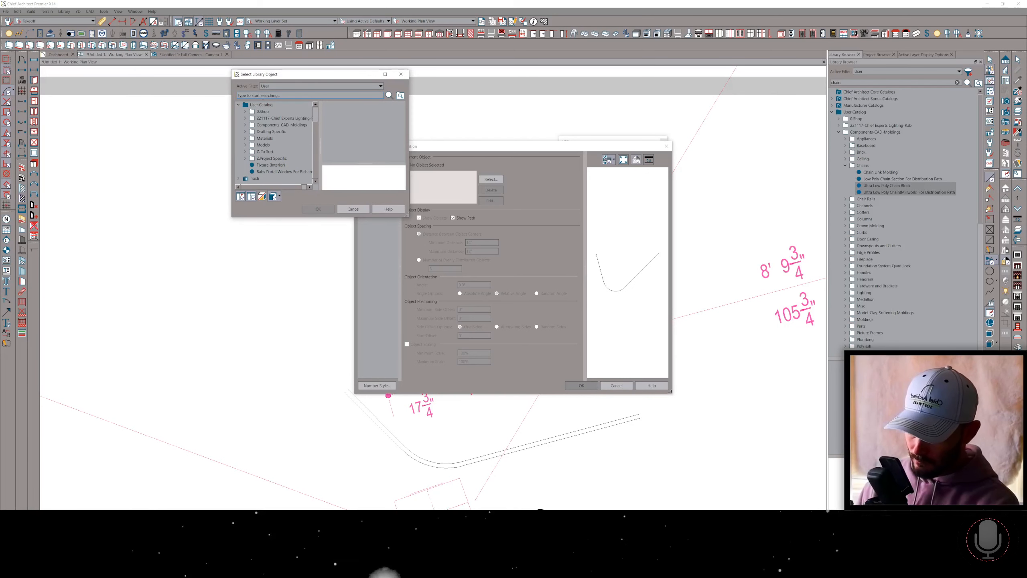
pyautogui.click(263, 95)
pyautogui.write('chain')
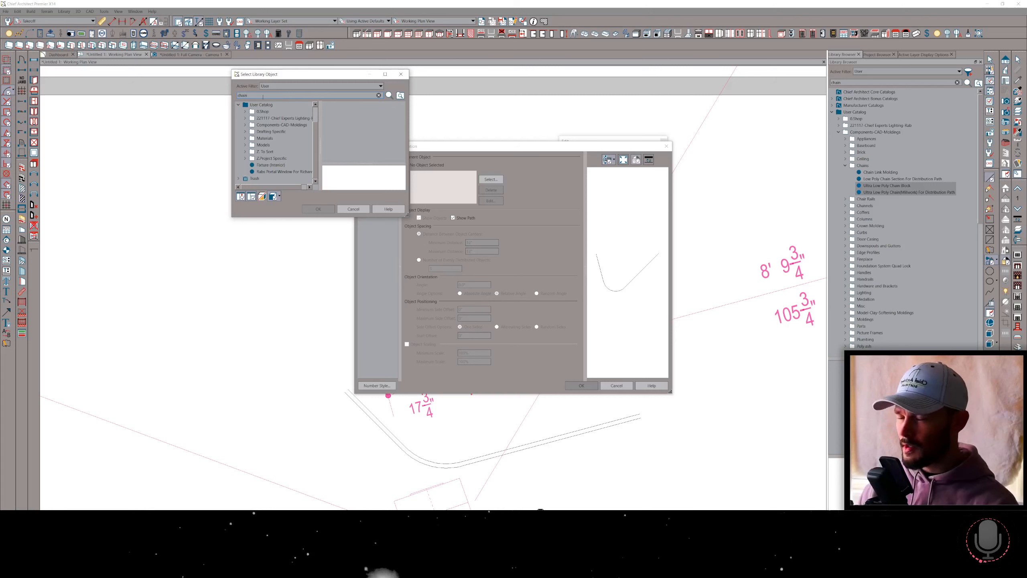
pyautogui.press('Return')
pyautogui.scroll(-1, 269, 138)
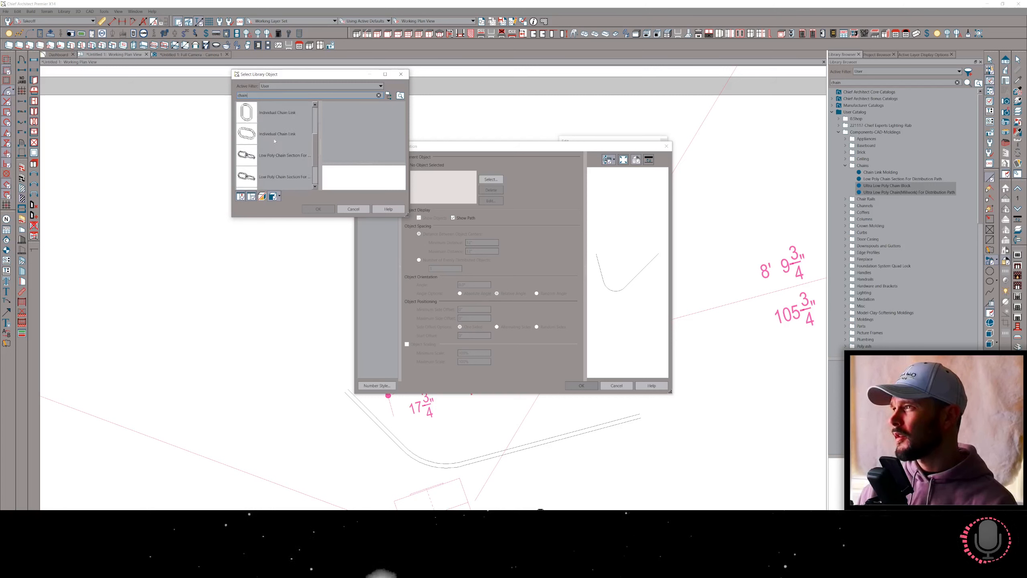
pyautogui.scroll(-1, 272, 166)
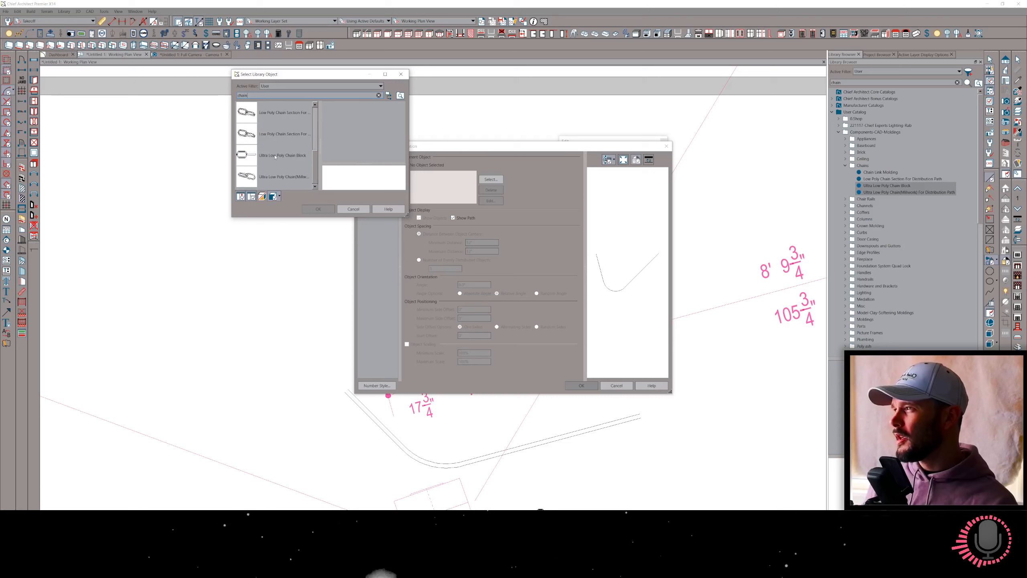
pyautogui.click(273, 177)
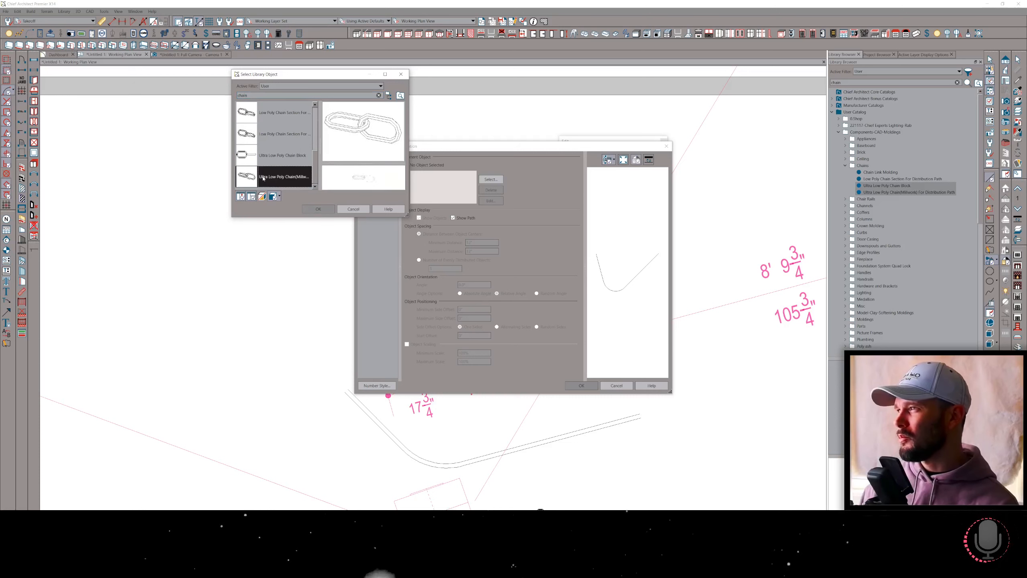
pyautogui.click(318, 208)
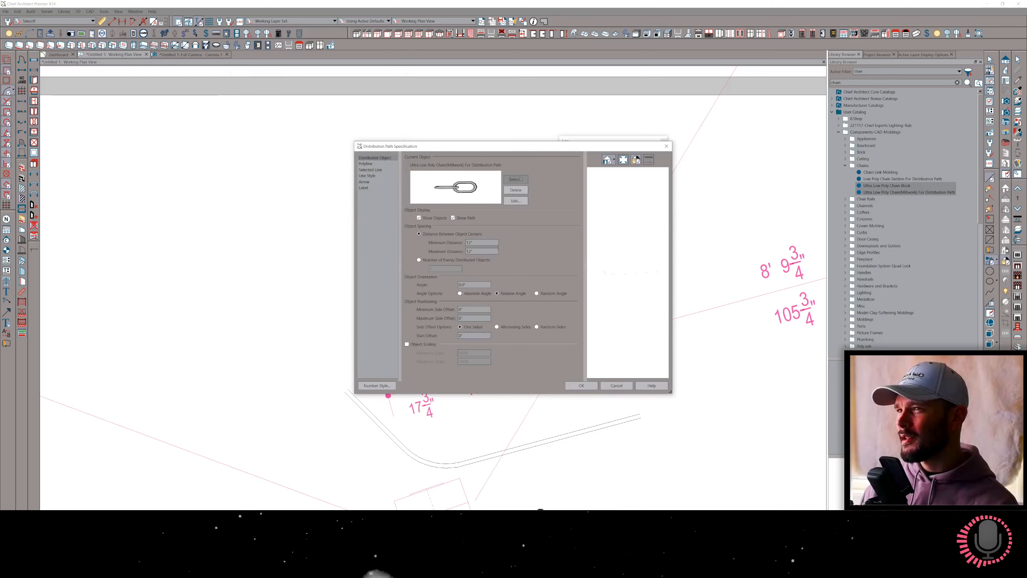
# Preview the path in Vector View, set the distance between the chain object centers to 3 inches and accept the specification.
pyautogui.click(612, 160)
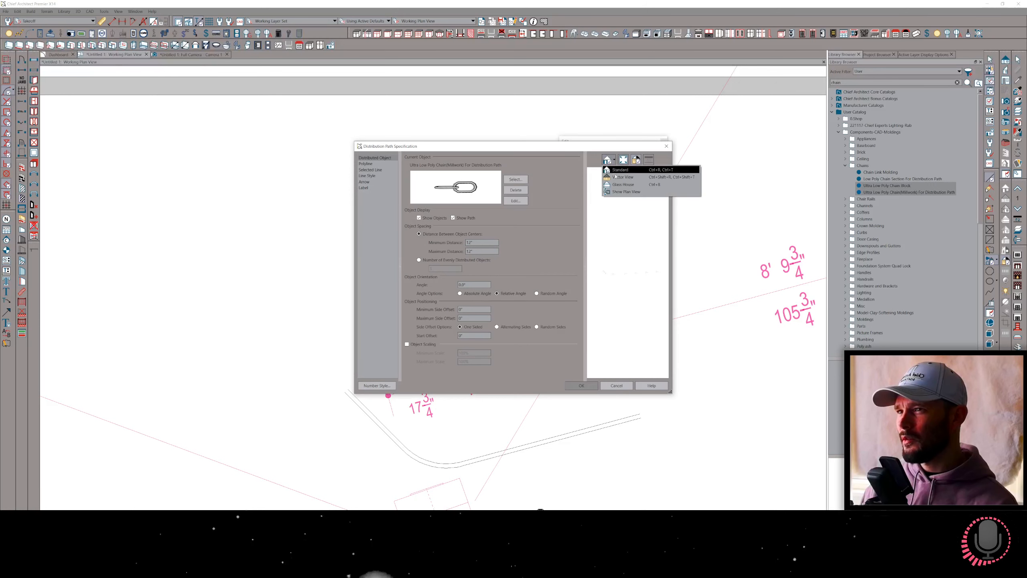
pyautogui.click(616, 178)
pyautogui.scroll(5, 617, 260)
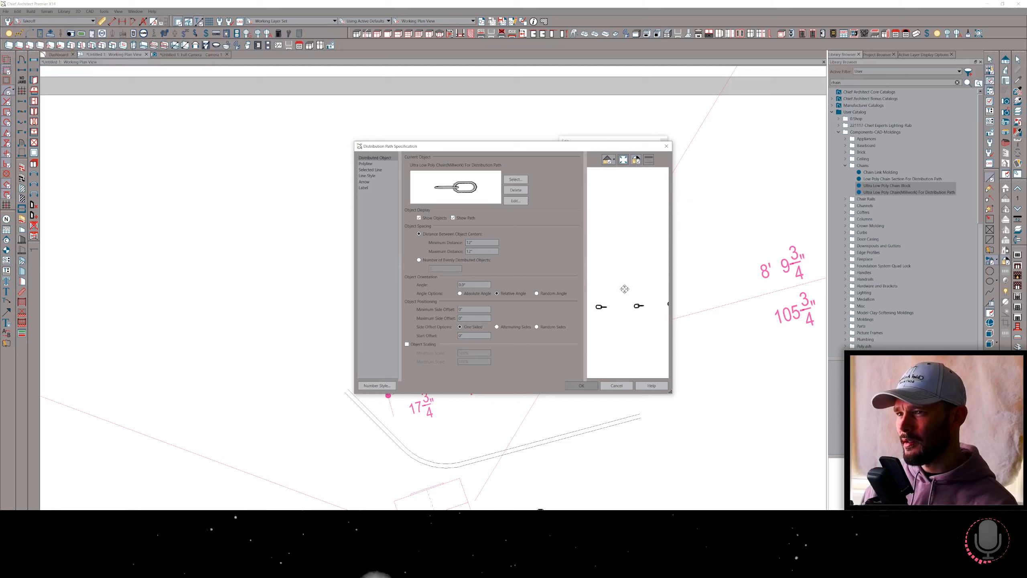
pyautogui.moveTo(641, 309); pyautogui.dragTo(641, 307)
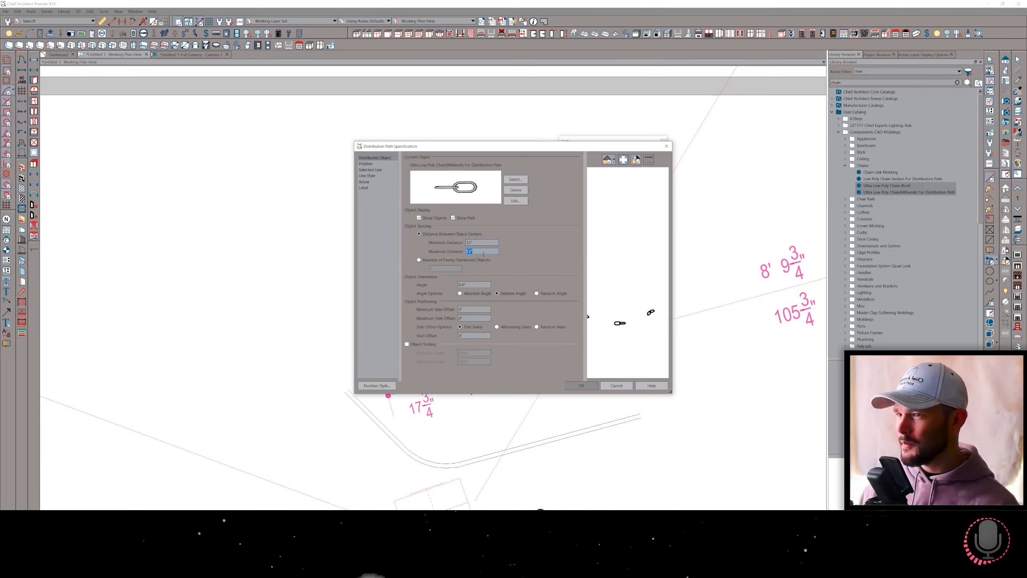
pyautogui.write('3')
pyautogui.press('Tab')
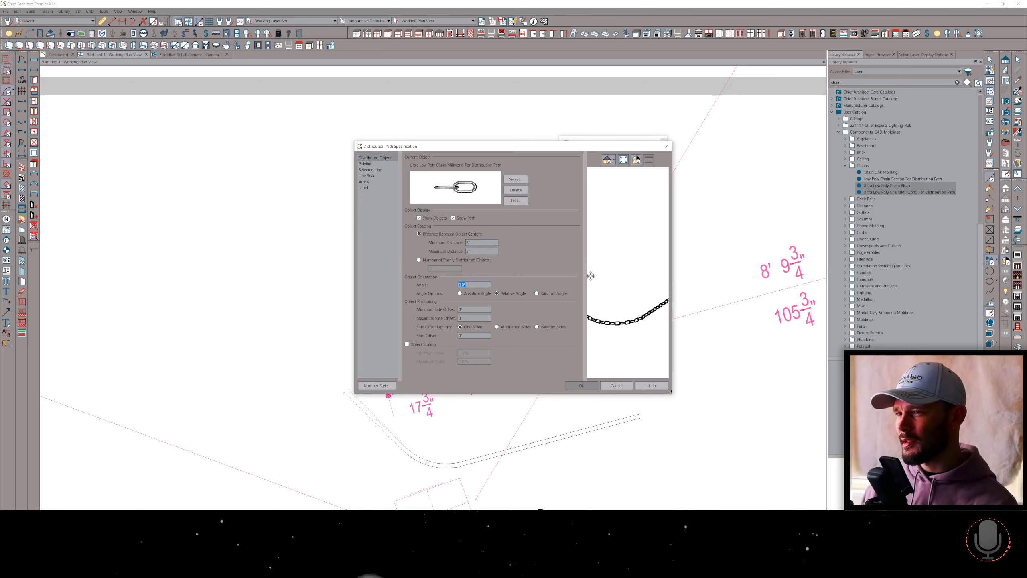
pyautogui.moveTo(603, 278); pyautogui.dragTo(631, 294)
pyautogui.click(581, 385)
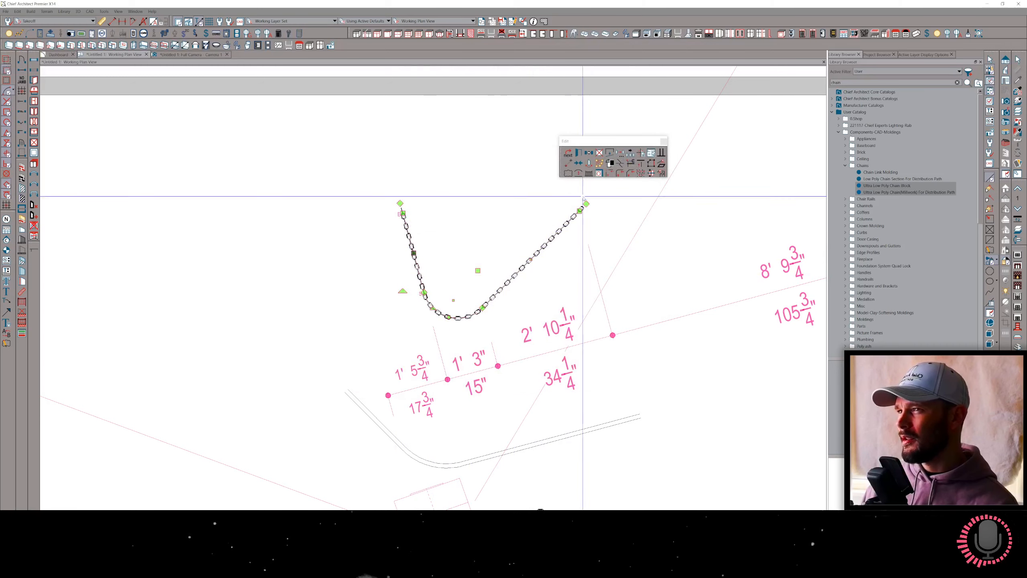
# Convert the chain distribution path to a symbol with advanced options and rotate it 90° about the X axis.
pyautogui.click(661, 174)
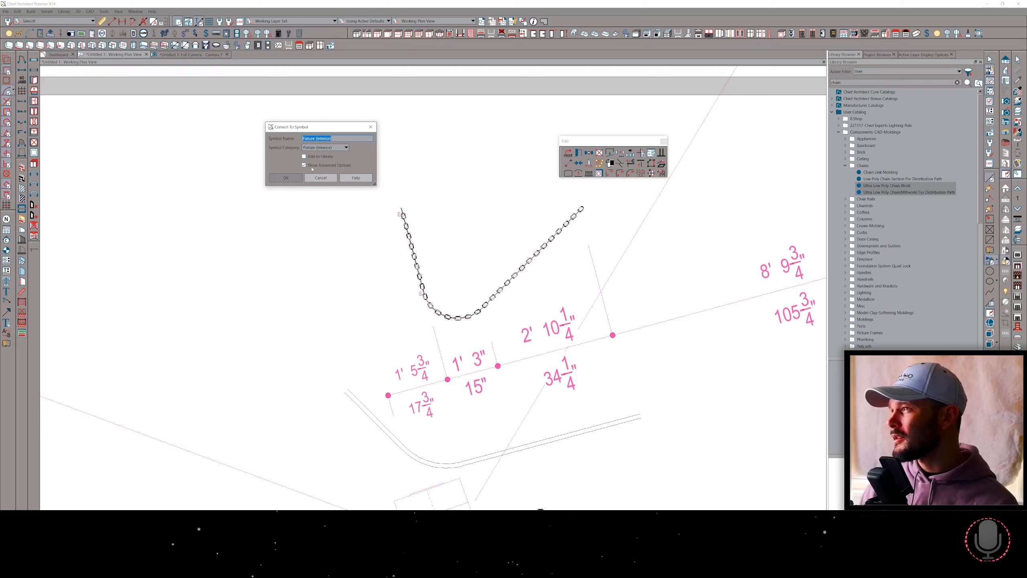
pyautogui.click(286, 178)
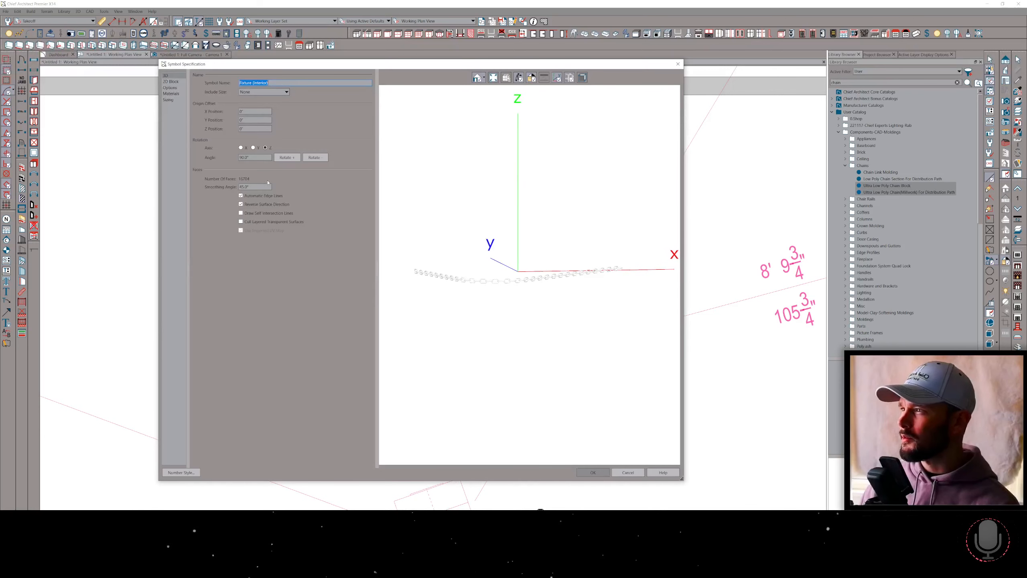
pyautogui.click(286, 157)
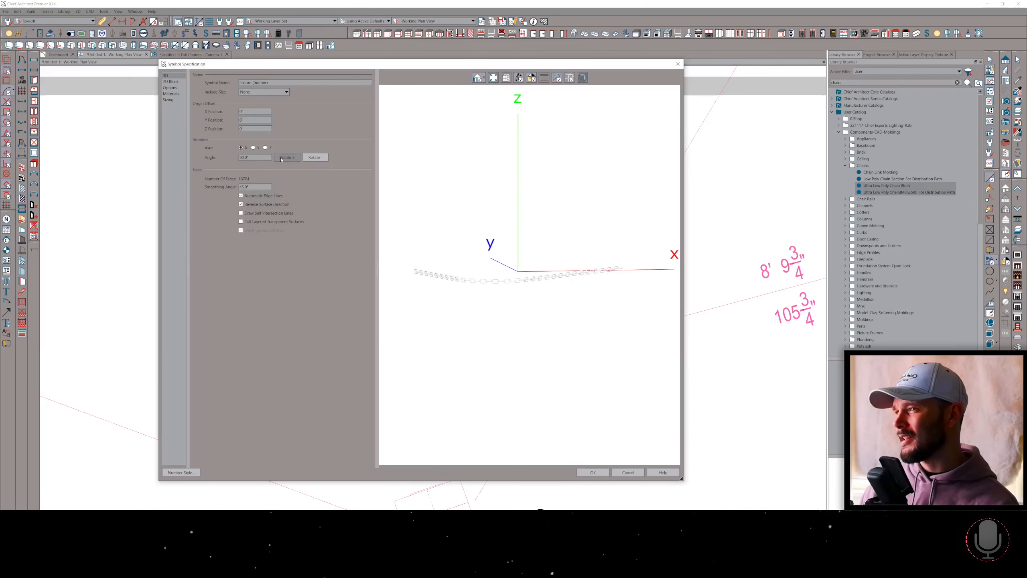
# Change the symbol preview to Vector View and examine the chain's curve and interlocking links from several angles.
pyautogui.click(483, 79)
pyautogui.click(484, 93)
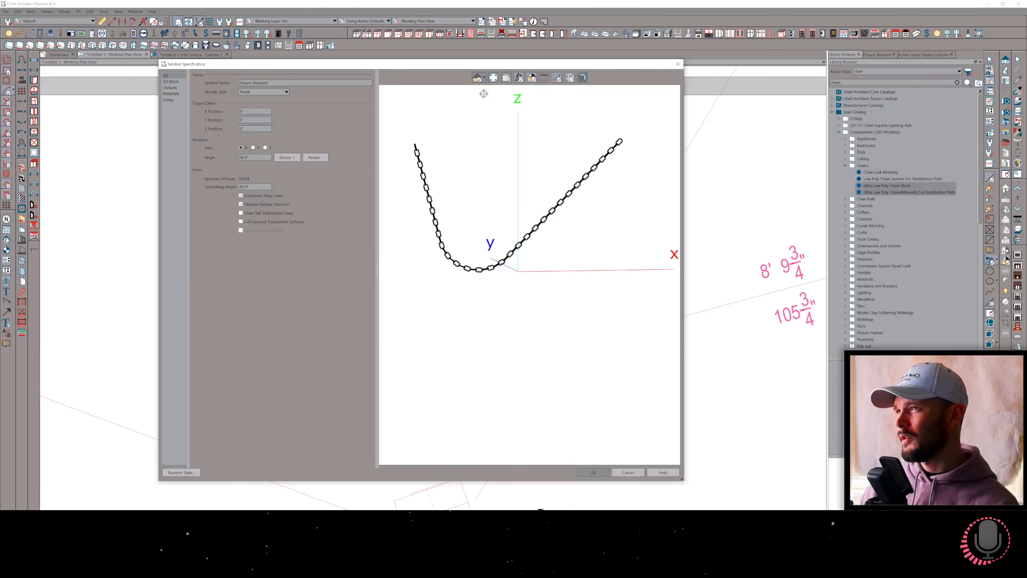
pyautogui.moveTo(444, 168); pyautogui.dragTo(424, 186)
pyautogui.scroll(-1, 425, 185)
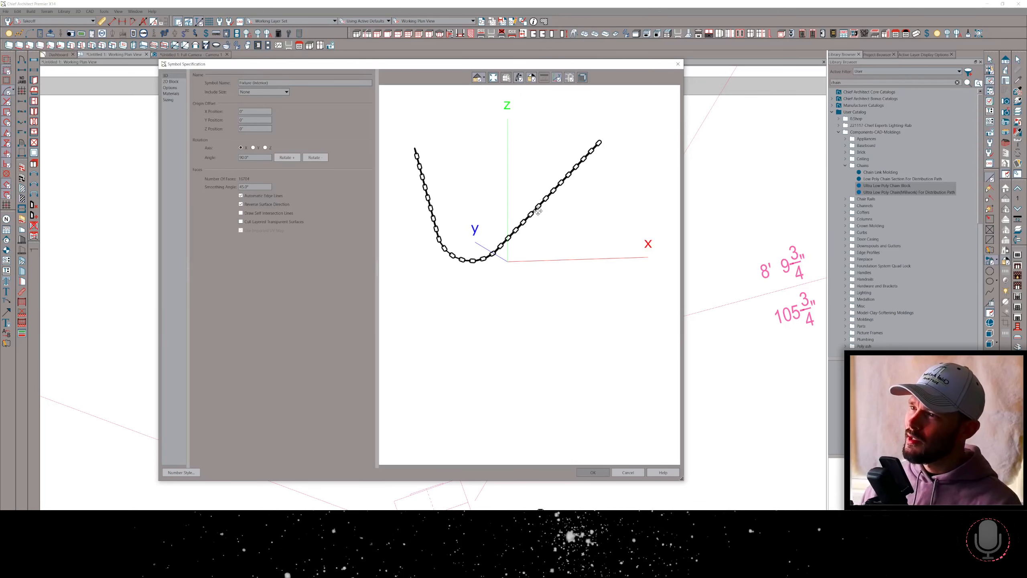
pyautogui.moveTo(538, 211); pyautogui.dragTo(447, 212)
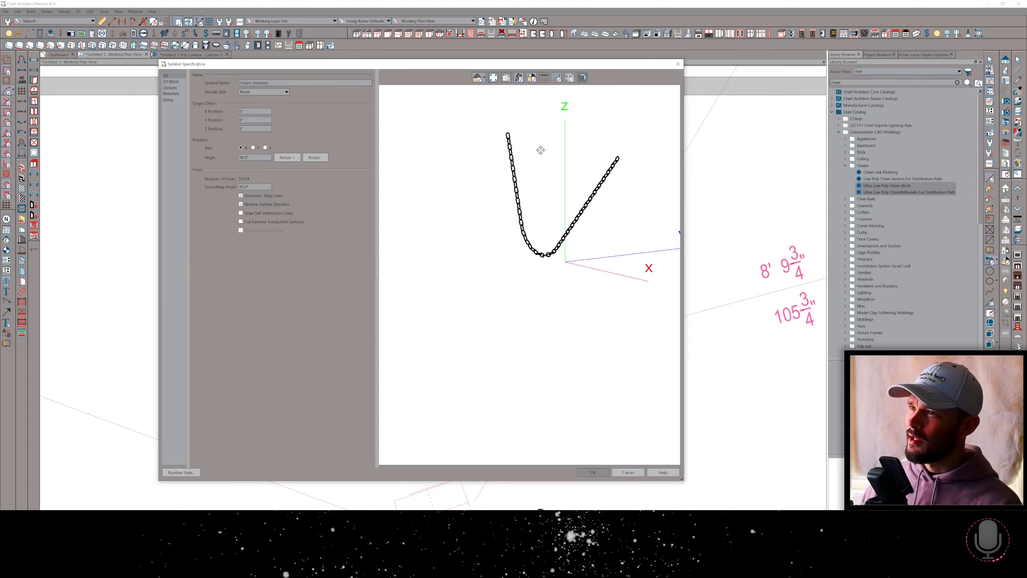
pyautogui.moveTo(541, 150); pyautogui.dragTo(654, 158)
pyautogui.scroll(3, 421, 158)
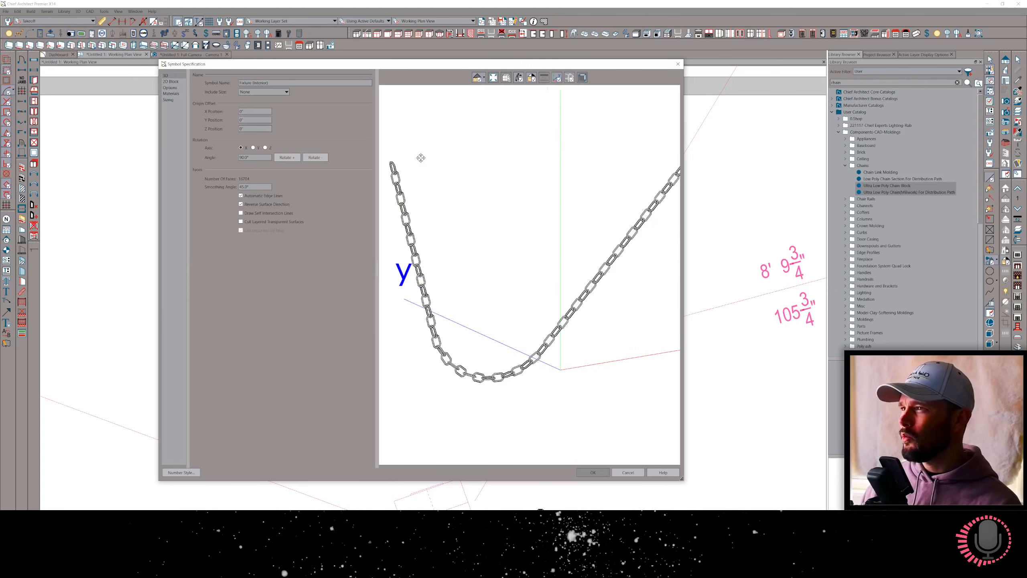
pyautogui.moveTo(420, 157); pyautogui.dragTo(478, 181)
pyautogui.scroll(4, 509, 172)
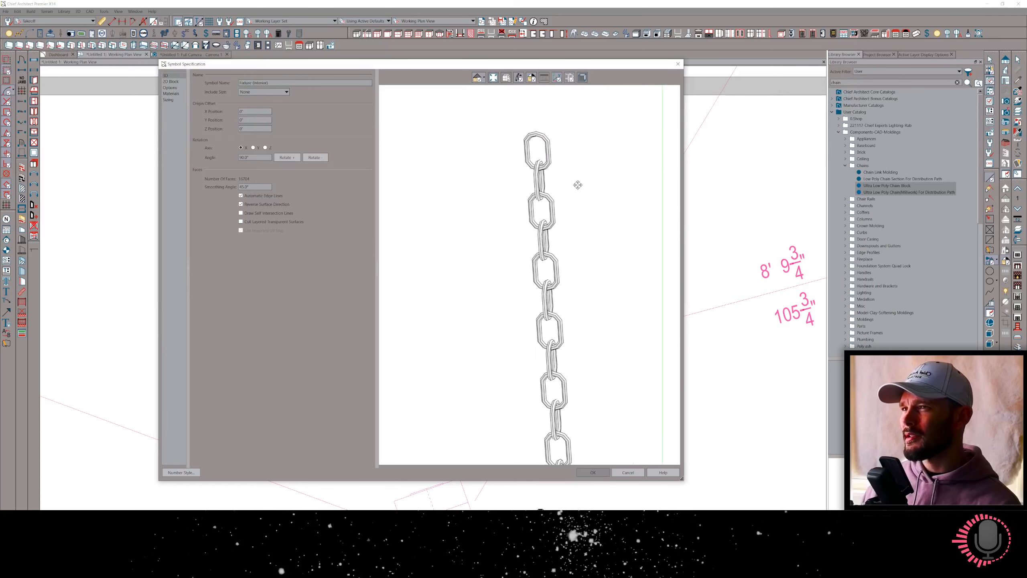
pyautogui.moveTo(578, 185); pyautogui.dragTo(558, 187)
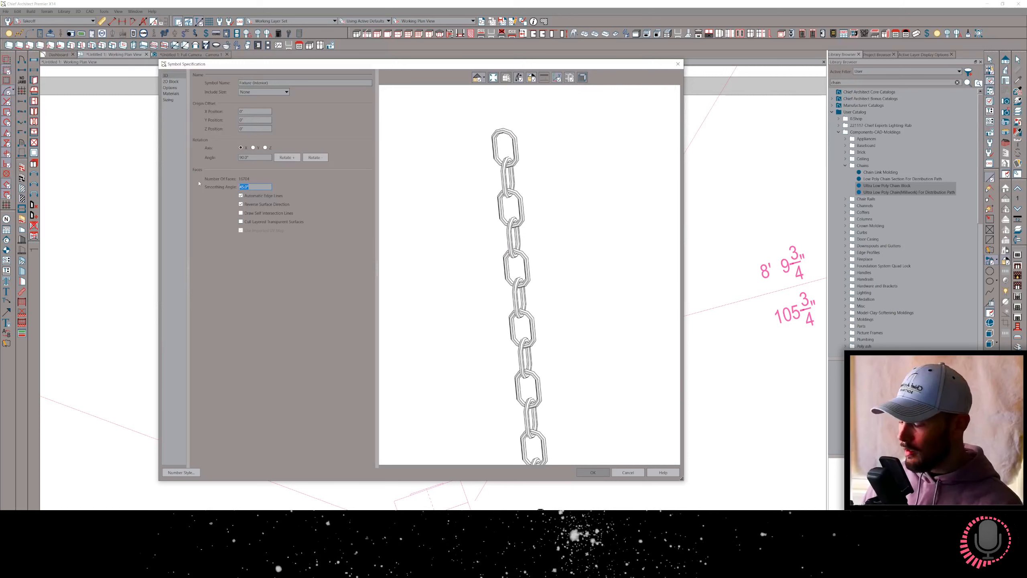
# Apply a new smoothing angle to the chain symbol's faces and accept the symbol specification.
pyautogui.press('Tab')
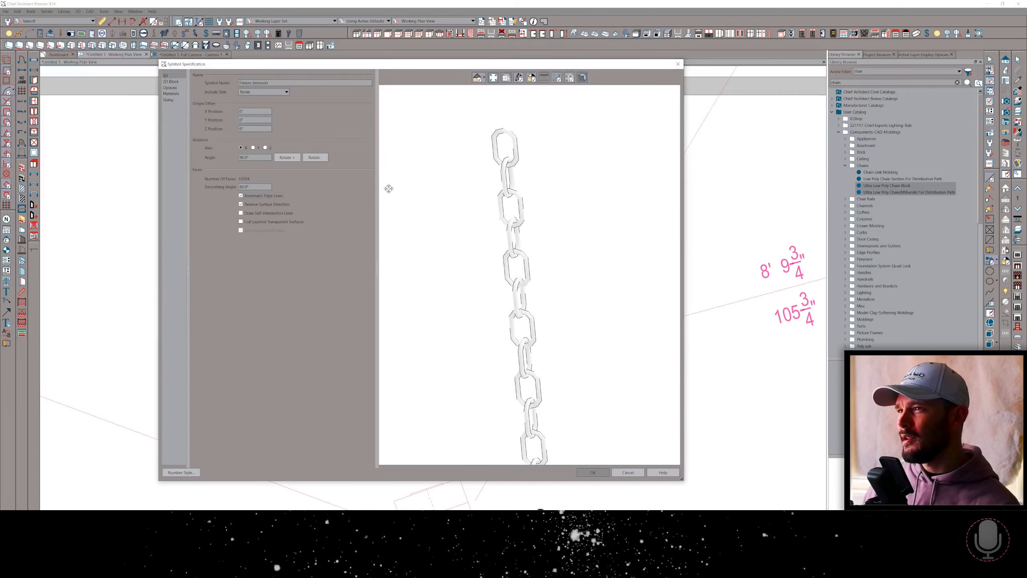
pyautogui.moveTo(519, 171); pyautogui.dragTo(542, 282)
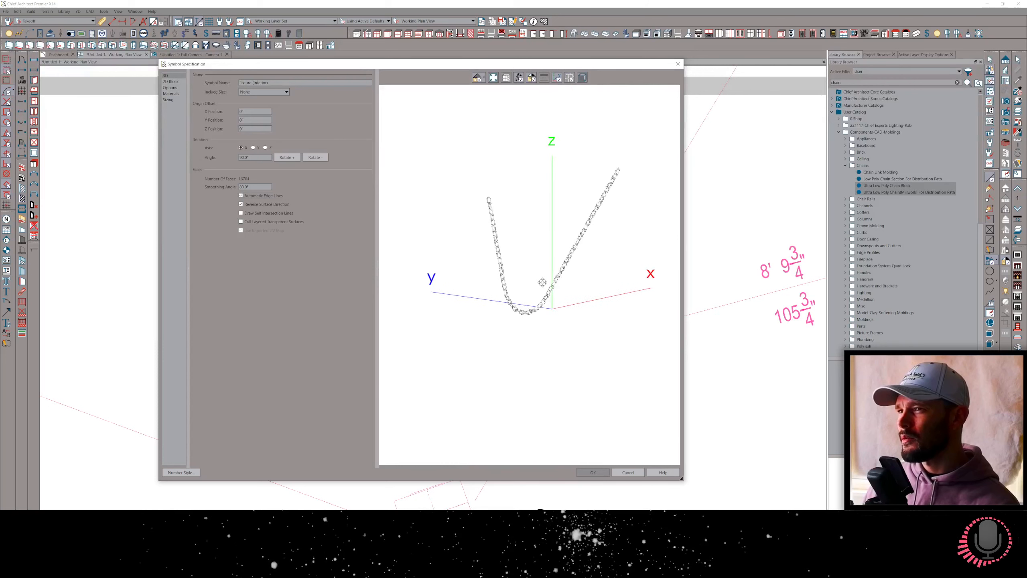
pyautogui.click(592, 472)
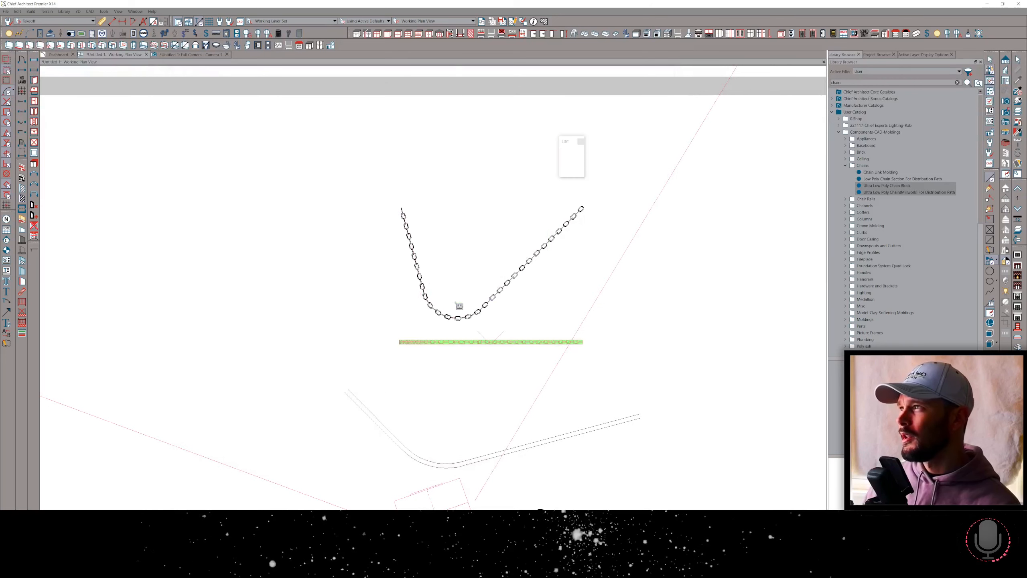
# Switch to the full camera view and look over the chains lying on the wood floor.
pyautogui.rightClick(456, 302)
pyautogui.click(481, 301)
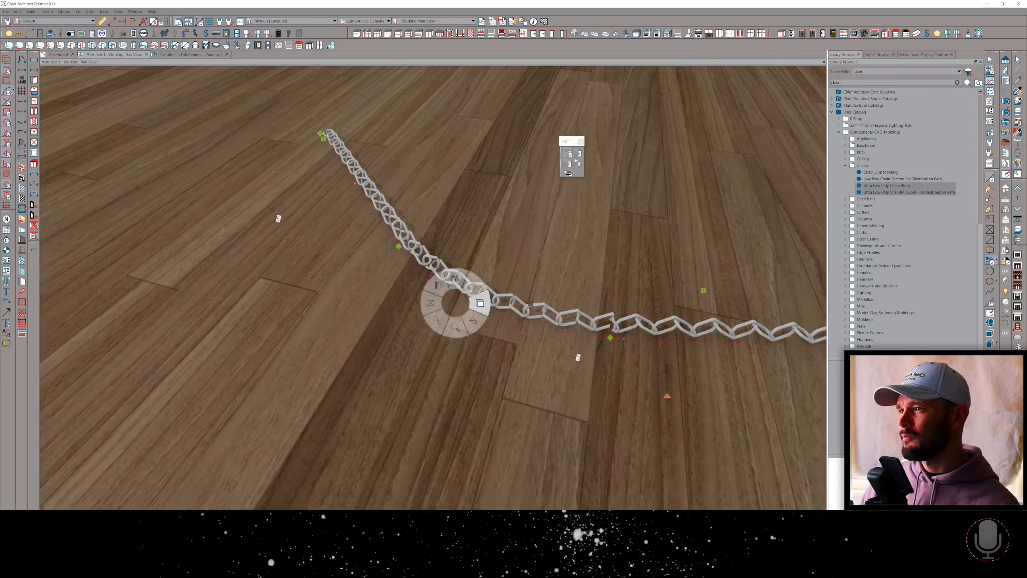
pyautogui.scroll(-6, 622, 329)
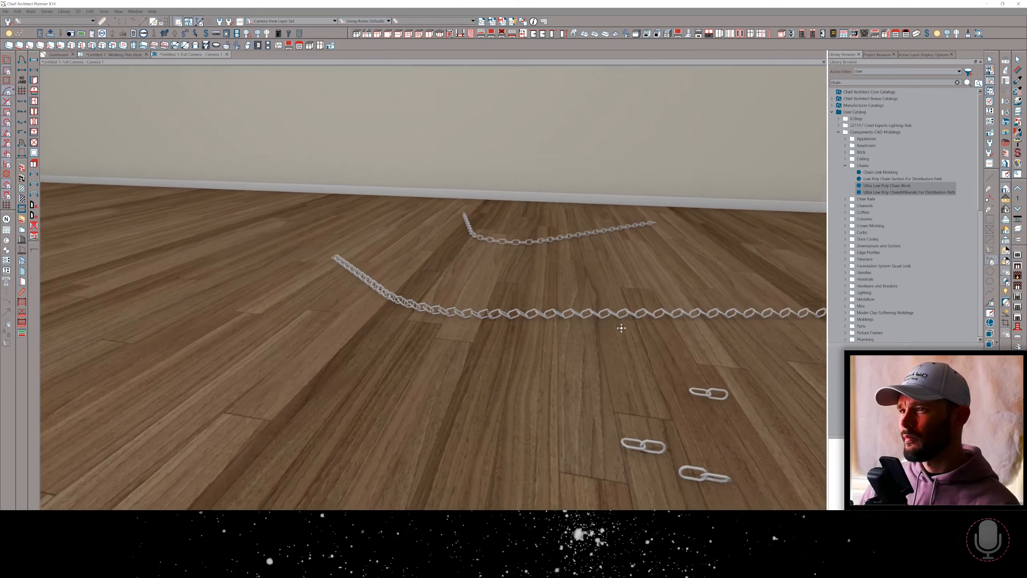
pyautogui.scroll(5, 621, 329)
pyautogui.scroll(-4, 622, 328)
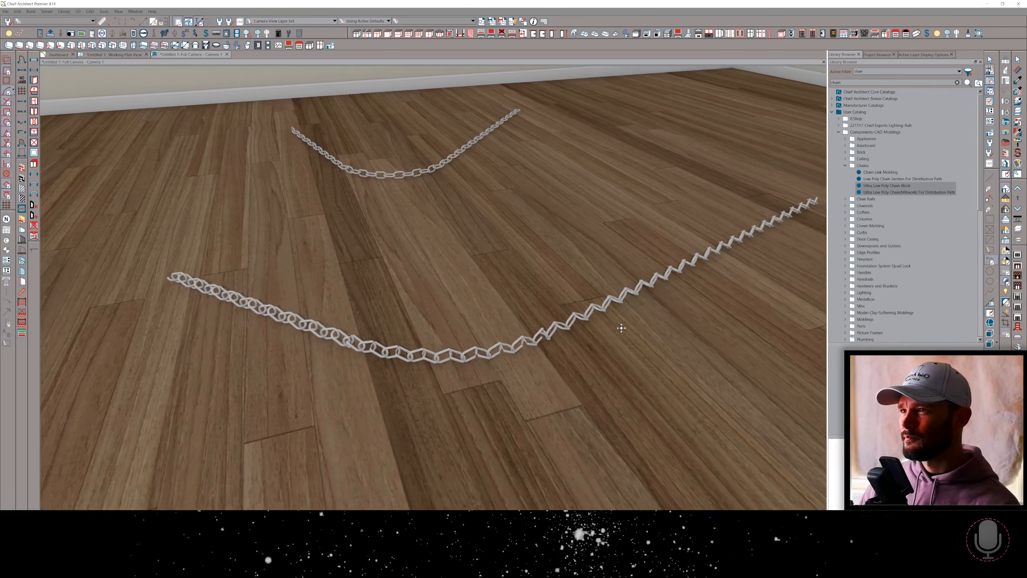
pyautogui.scroll(-4, 622, 328)
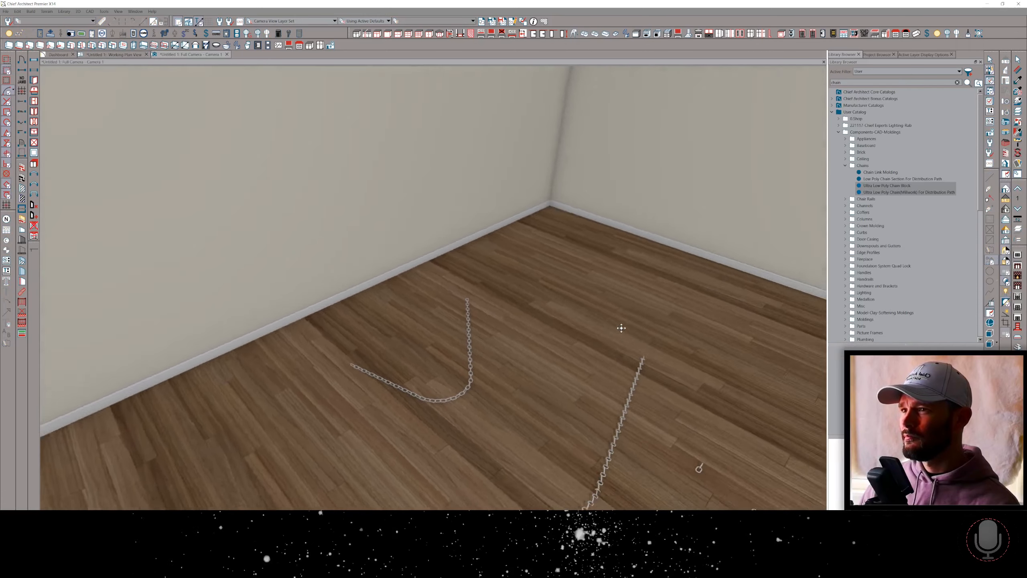
pyautogui.scroll(3, 499, 382)
# Select the upright chain symbol and move it clear of the floor chains, in front of the wall.
pyautogui.click(461, 390)
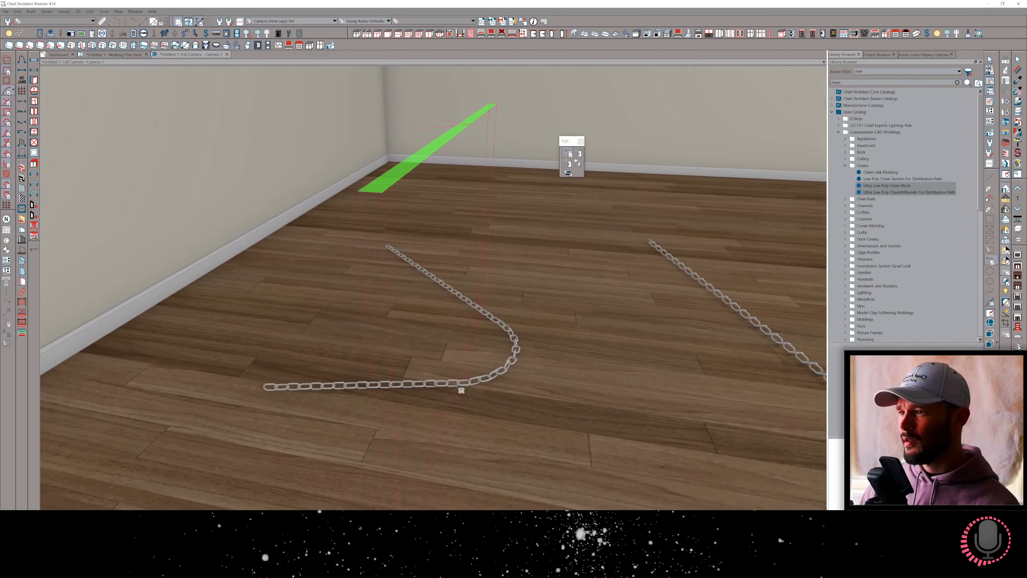
pyautogui.moveTo(253, 383); pyautogui.dragTo(383, 269, button='middle')
pyautogui.scroll(5, 446, 303)
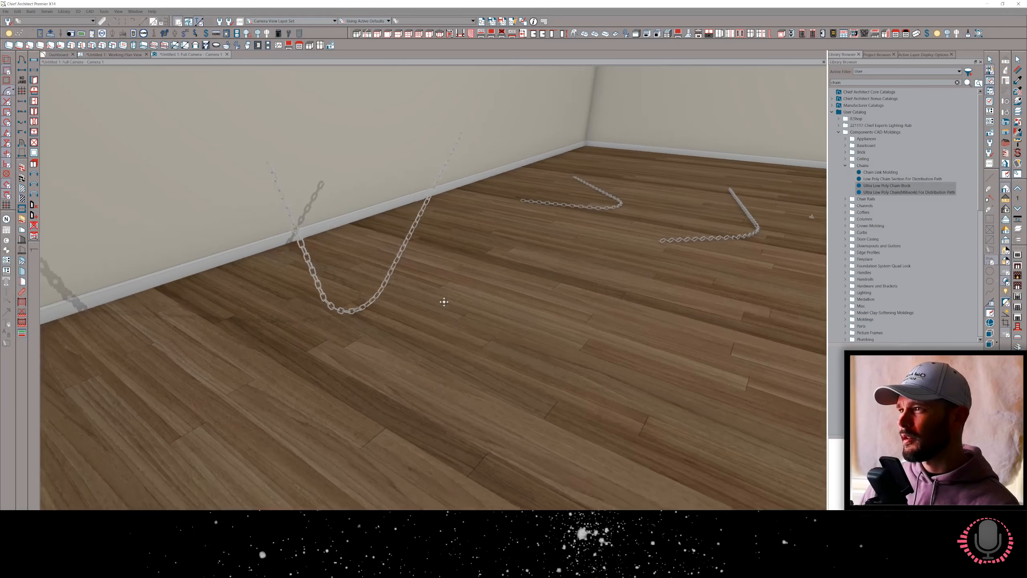
pyautogui.moveTo(445, 299); pyautogui.dragTo(449, 328, button='middle')
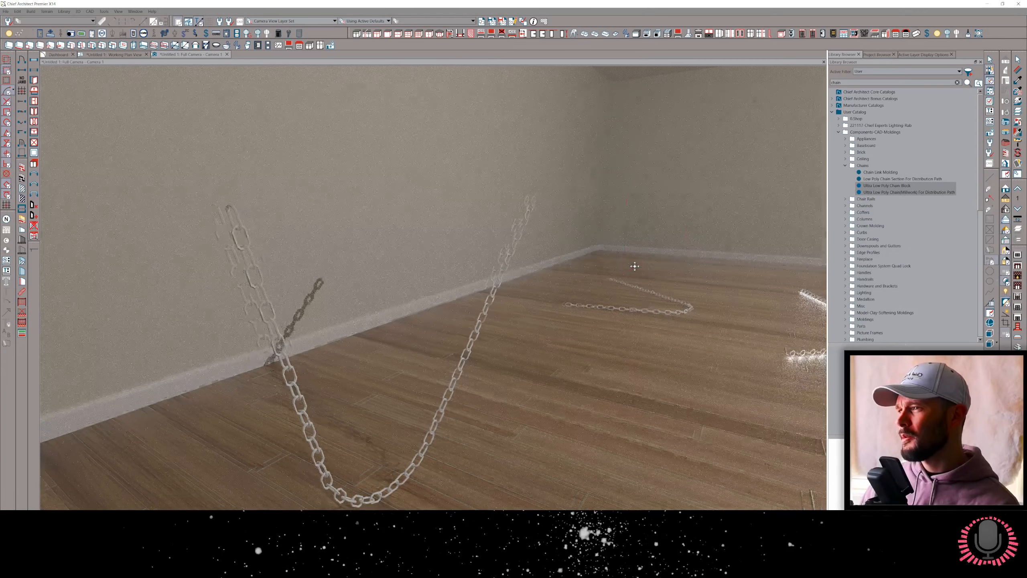
# View the upright chain facing the wall and switch the camera view to Vector View.
pyautogui.press('Right')
pyautogui.moveTo(635, 266); pyautogui.dragTo(668, 228, button='middle')
pyautogui.click(424, 297)
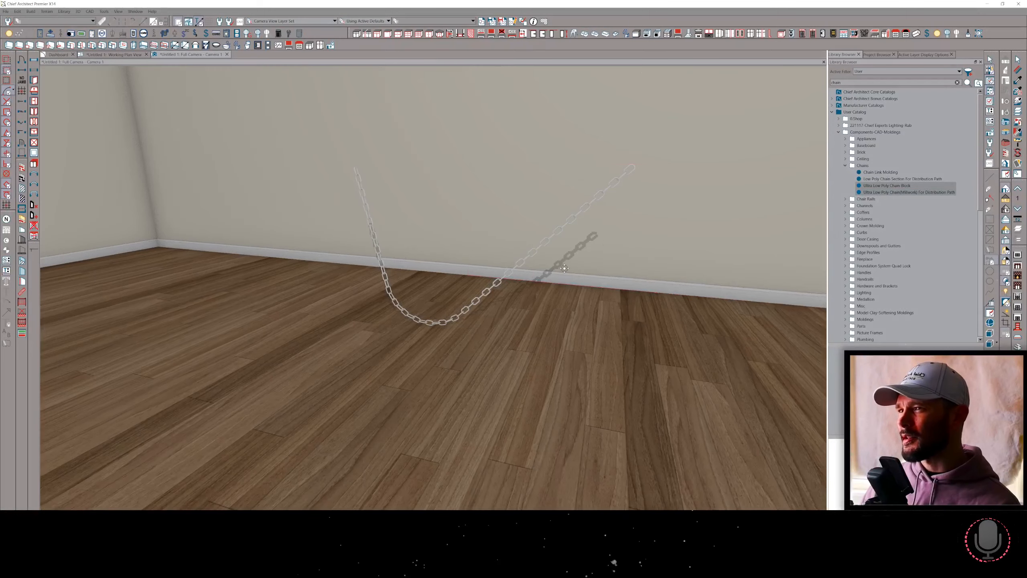
pyautogui.moveTo(564, 268); pyautogui.dragTo(1004, 202, button='middle')
pyautogui.press('v')
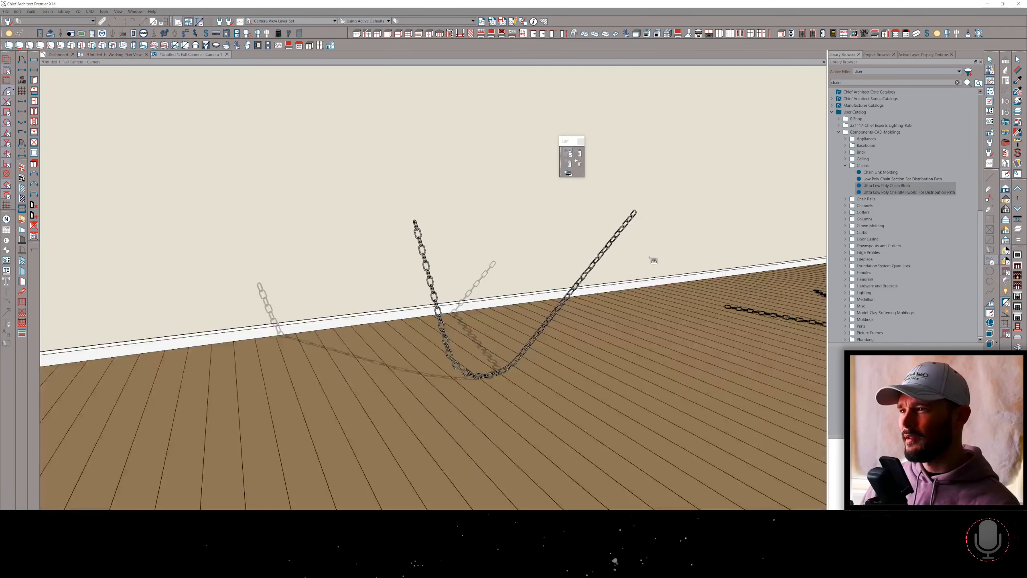
# Examine the upright chain's links and curved bottom in the camera view, both up close and from a distance.
pyautogui.moveTo(643, 259); pyautogui.dragTo(628, 224, button='middle')
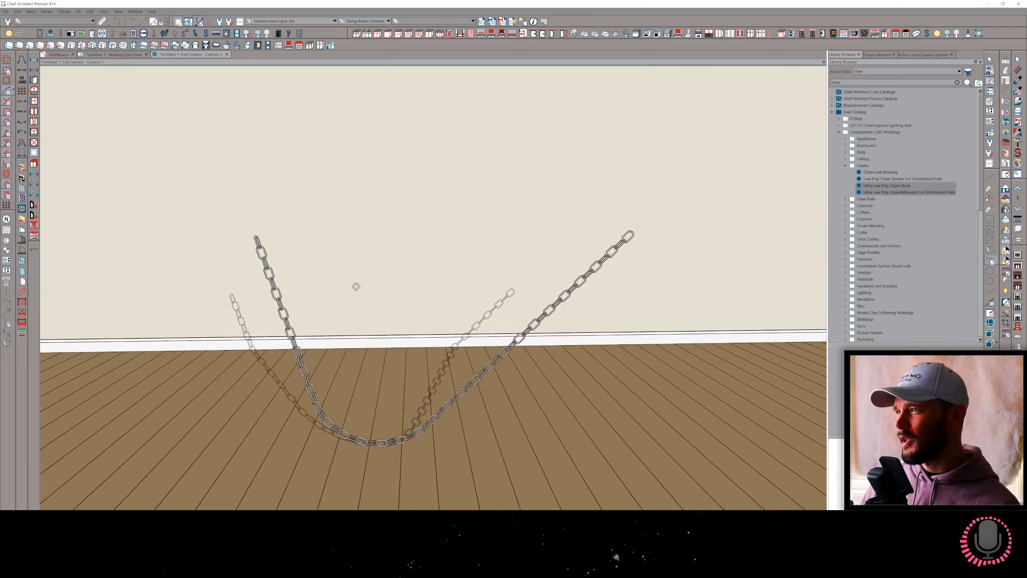
pyautogui.scroll(4, 218, 275)
pyautogui.click(178, 252)
pyautogui.press('Escape')
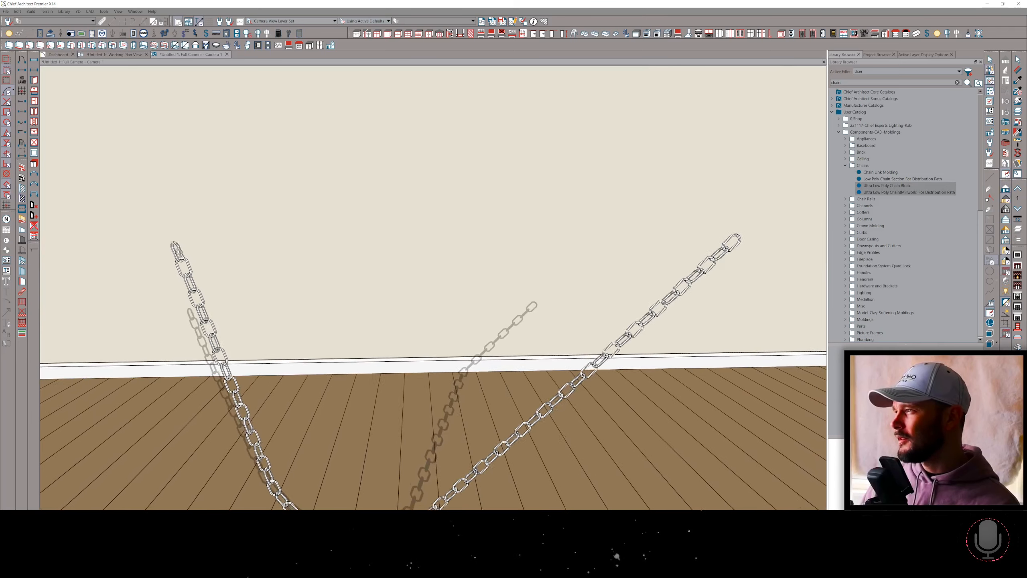
pyautogui.scroll(-2, 339, 436)
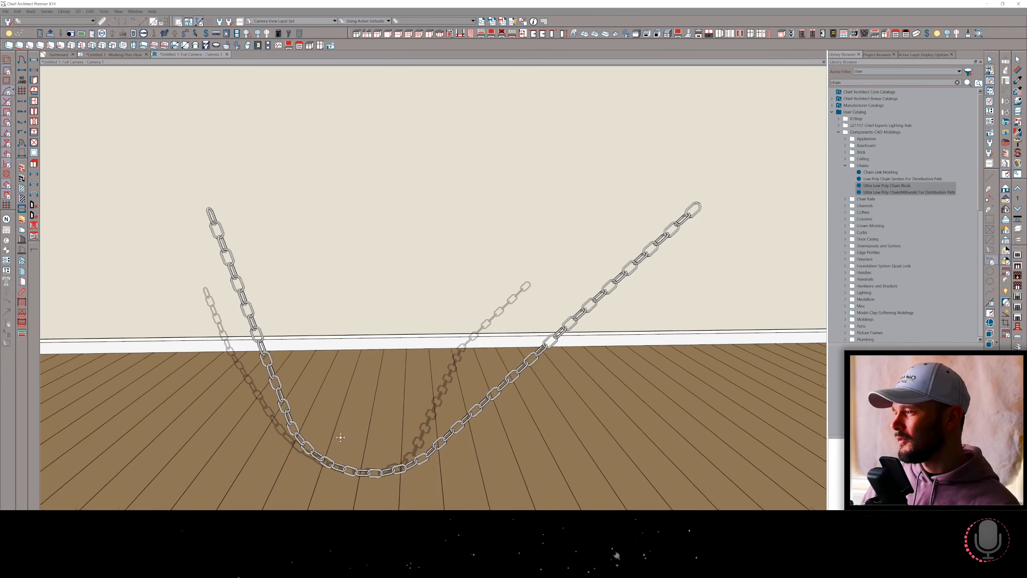
pyautogui.moveTo(340, 435); pyautogui.dragTo(386, 443, button='middle')
pyautogui.scroll(2, 429, 451)
pyautogui.click(435, 454)
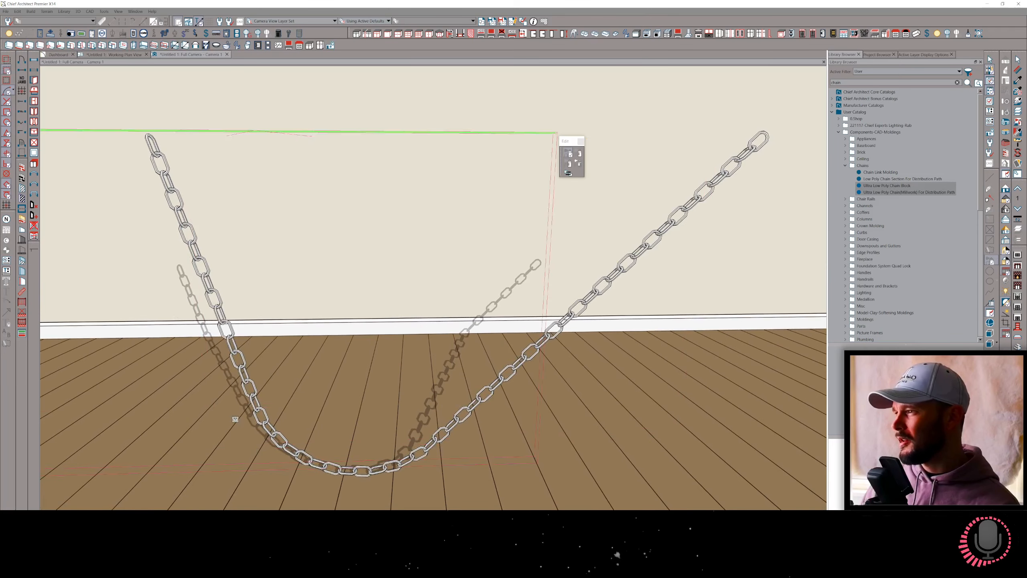
pyautogui.press('Escape')
pyautogui.scroll(-1, 480, 401)
pyautogui.scroll(-6, 479, 402)
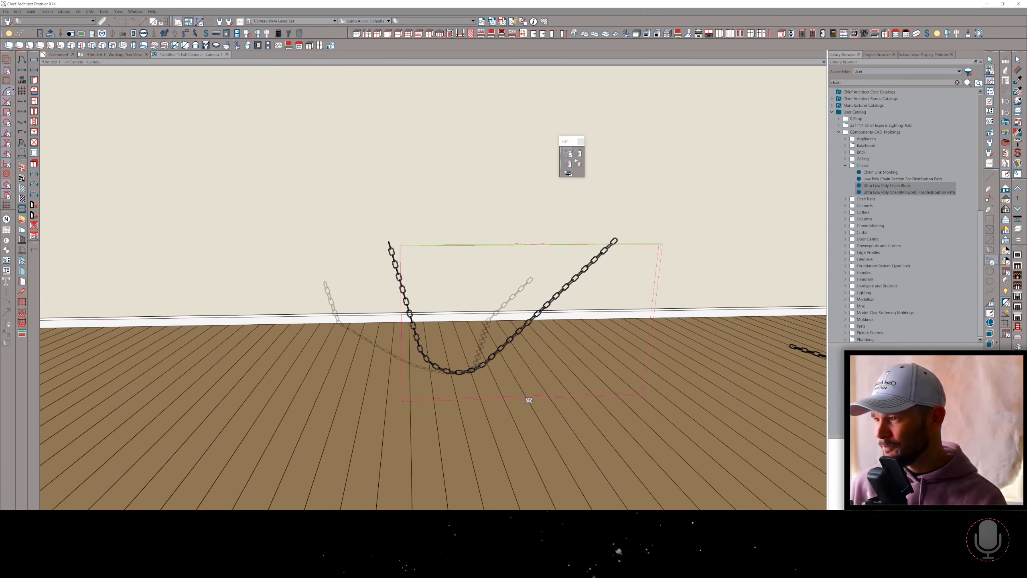
pyautogui.press('F1')
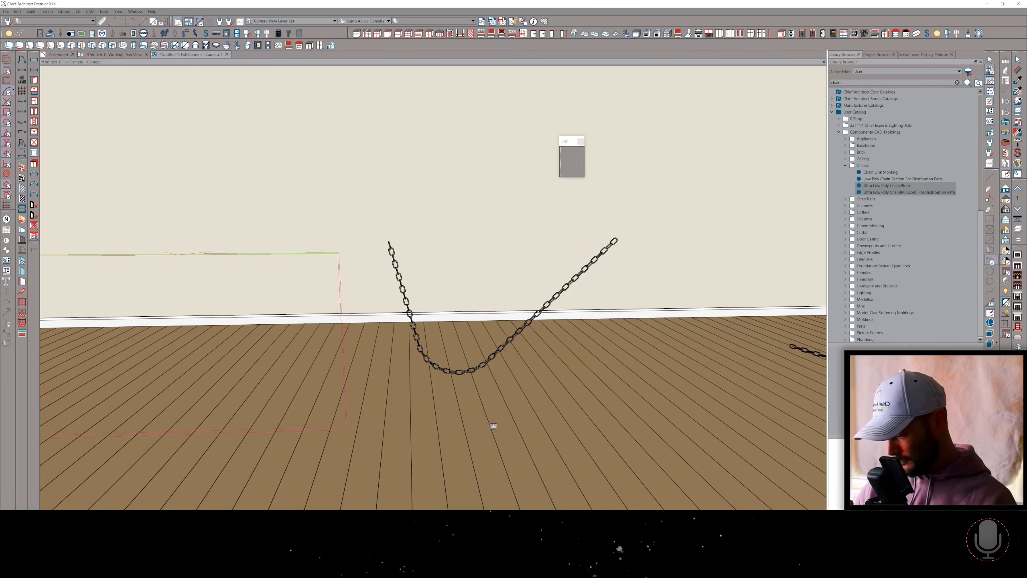
pyautogui.moveTo(490, 426); pyautogui.dragTo(498, 421)
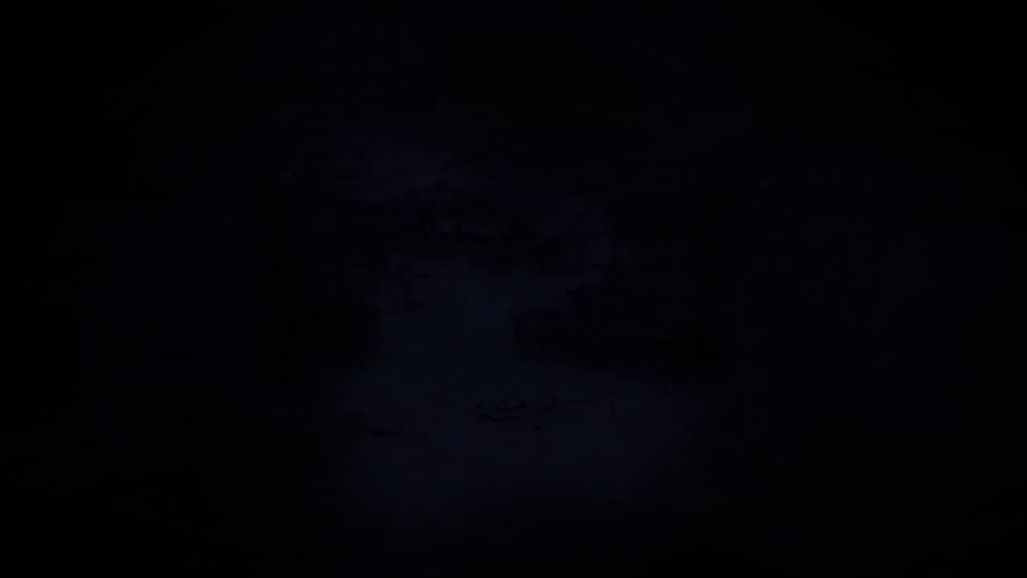